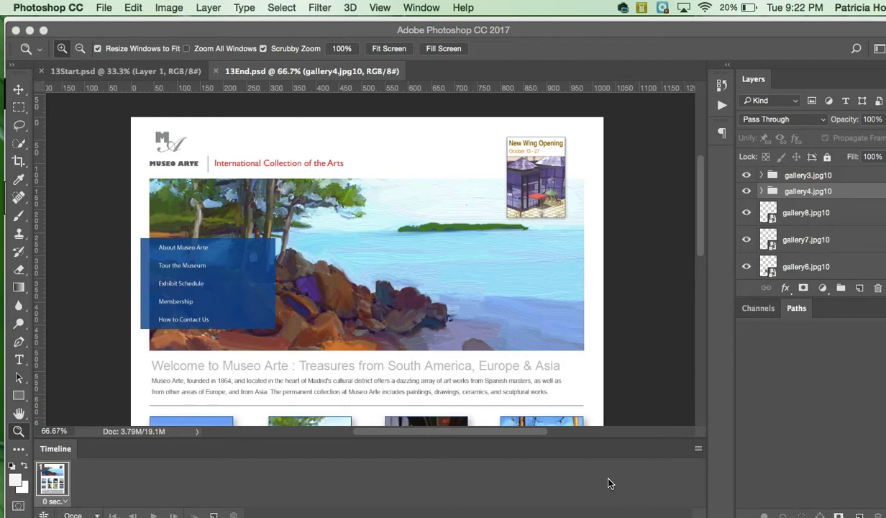
# Look over the finished 13End example, then close its document.
pyautogui.scroll(-5, 580, 382)
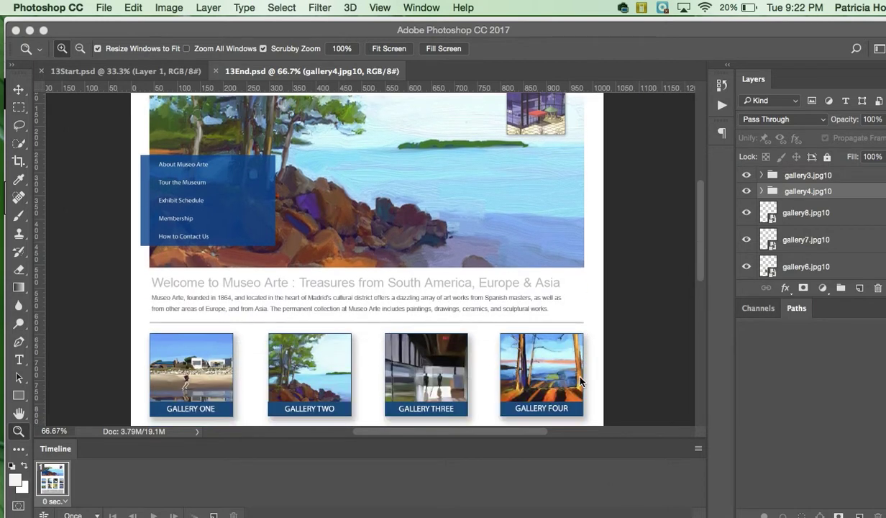
pyautogui.scroll(-1, 580, 382)
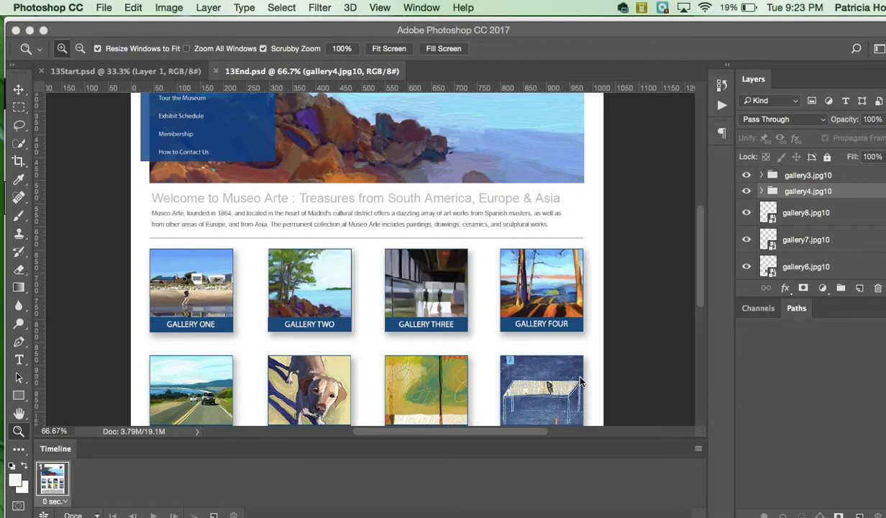
pyautogui.scroll(3, 580, 382)
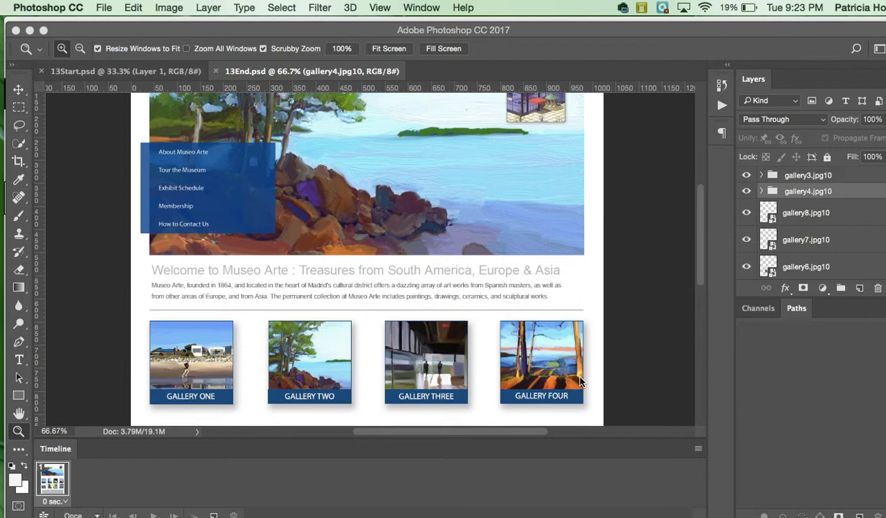
pyautogui.scroll(1, 580, 381)
pyautogui.scroll(2, 557, 353)
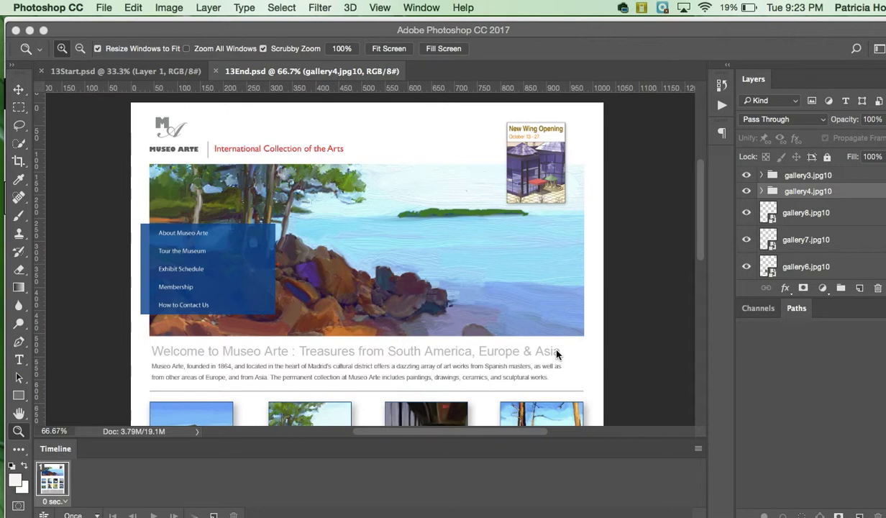
pyautogui.scroll(-3, 512, 316)
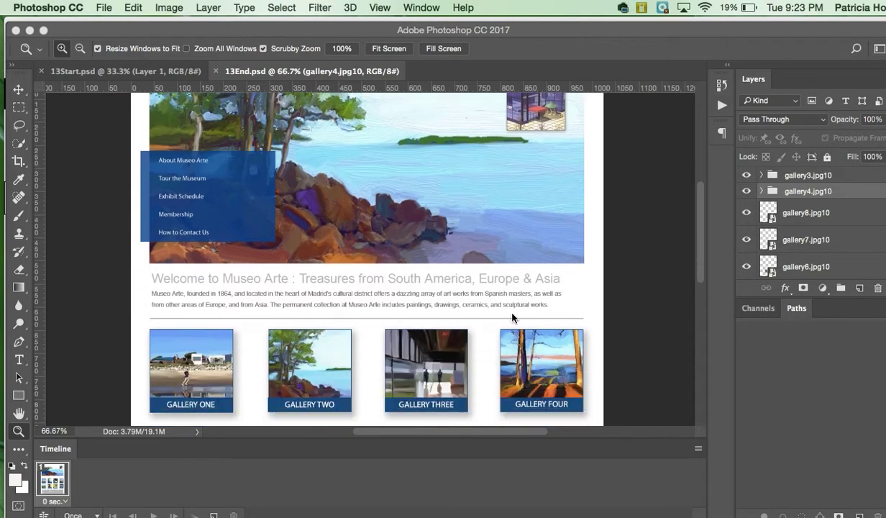
pyautogui.scroll(-5, 512, 316)
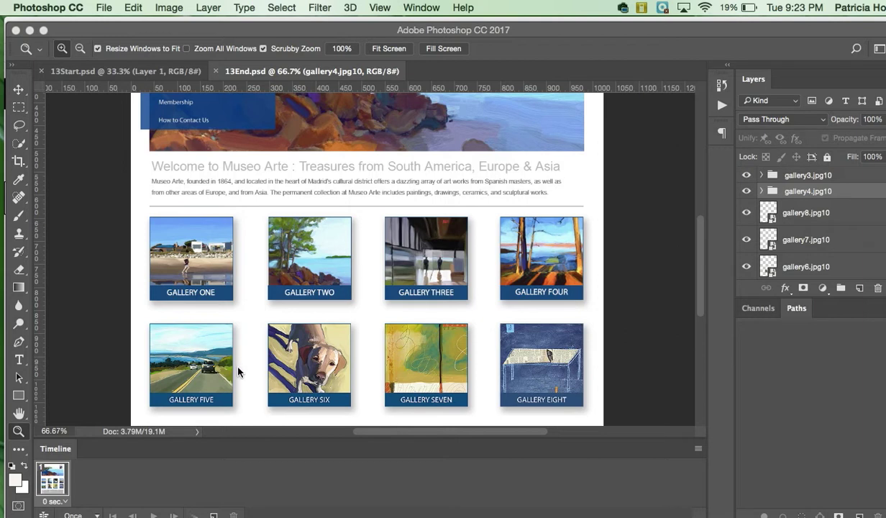
pyautogui.scroll(-2, 238, 369)
pyautogui.scroll(2, 238, 369)
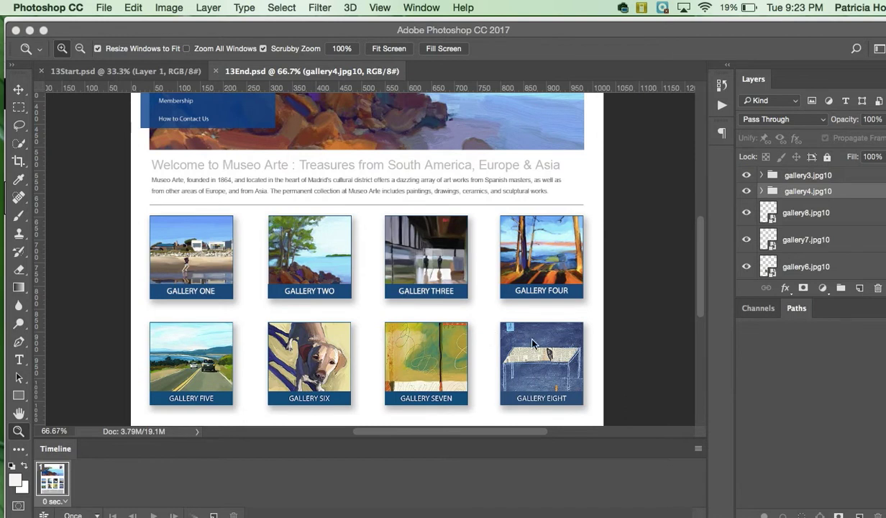
pyautogui.scroll(2, 443, 290)
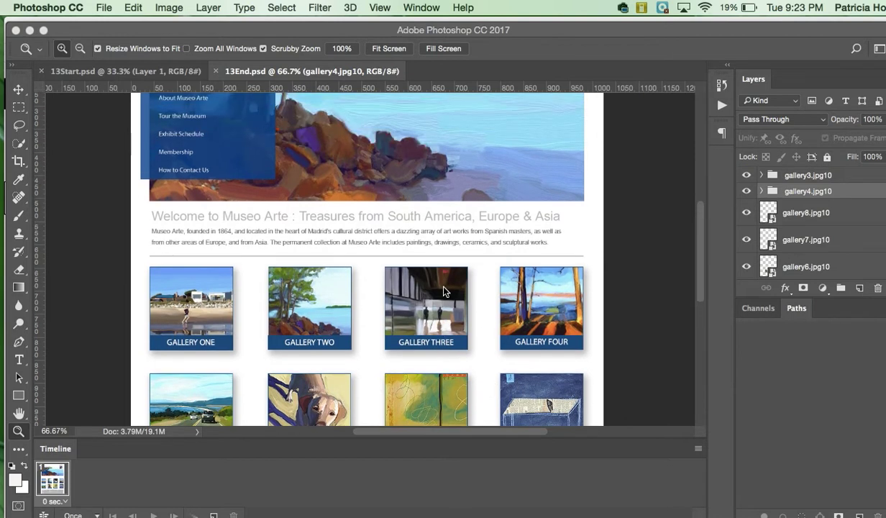
pyautogui.scroll(1, 444, 290)
pyautogui.scroll(3, 444, 291)
pyautogui.hscroll(1, 444, 291)
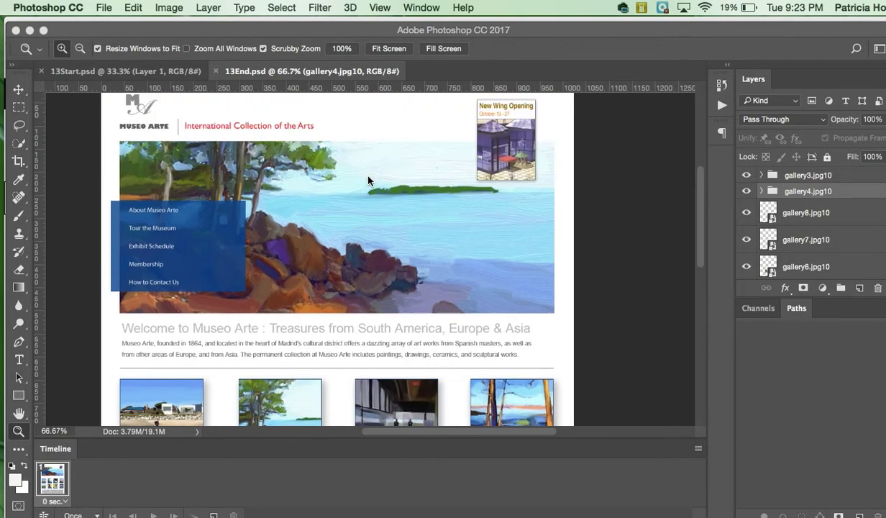
pyautogui.click(216, 70)
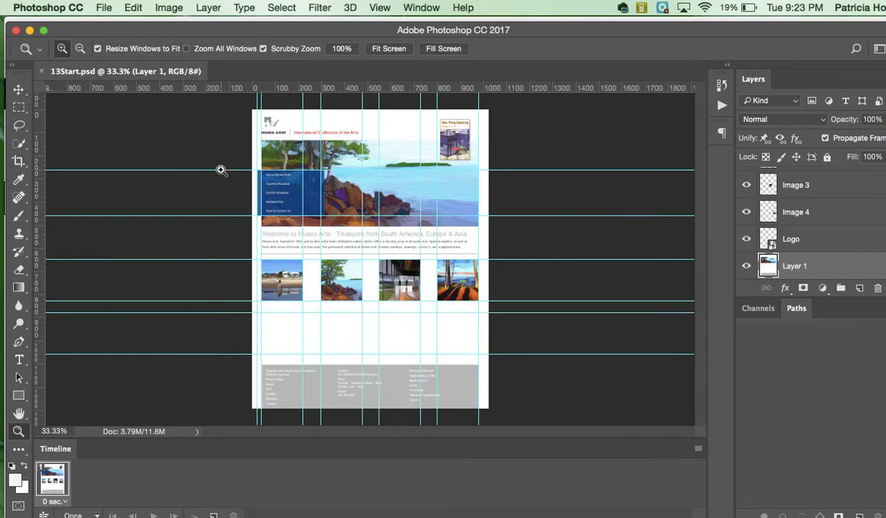
pyautogui.press('XF86AudioRaiseVolume')
# Hide the guides with View > Extras and zoom to 200% on the beach image.
pyautogui.click(379, 8)
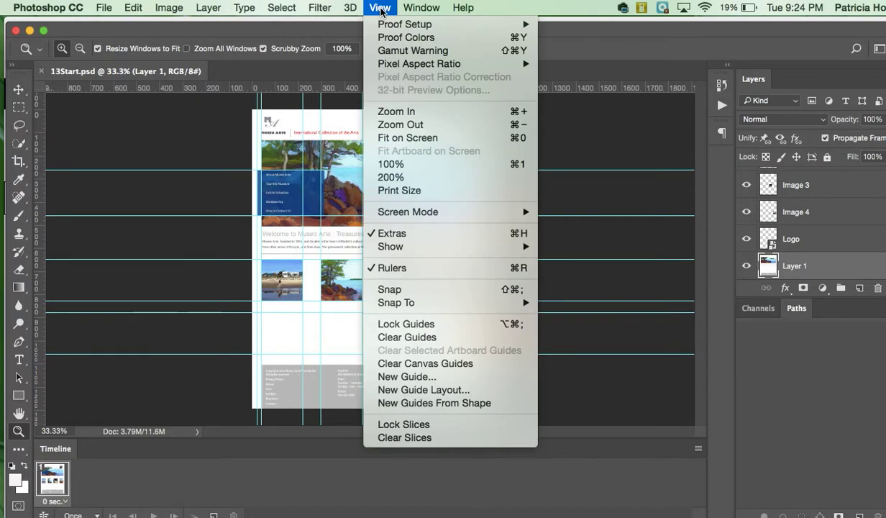
pyautogui.click(387, 234)
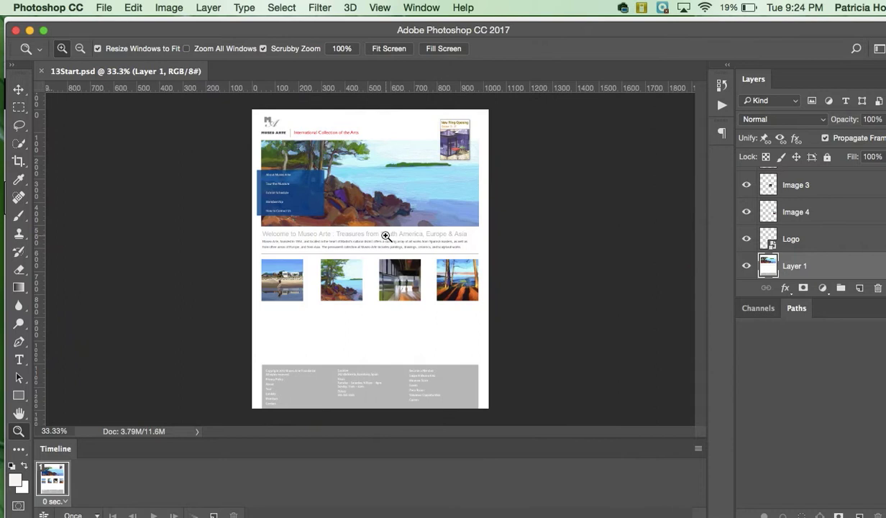
pyautogui.click(302, 272)
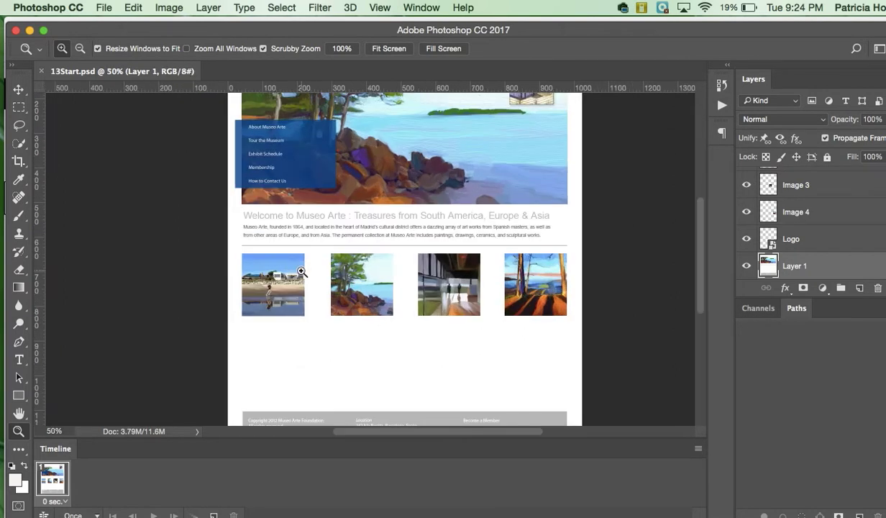
pyautogui.click(297, 281)
pyautogui.click(267, 290)
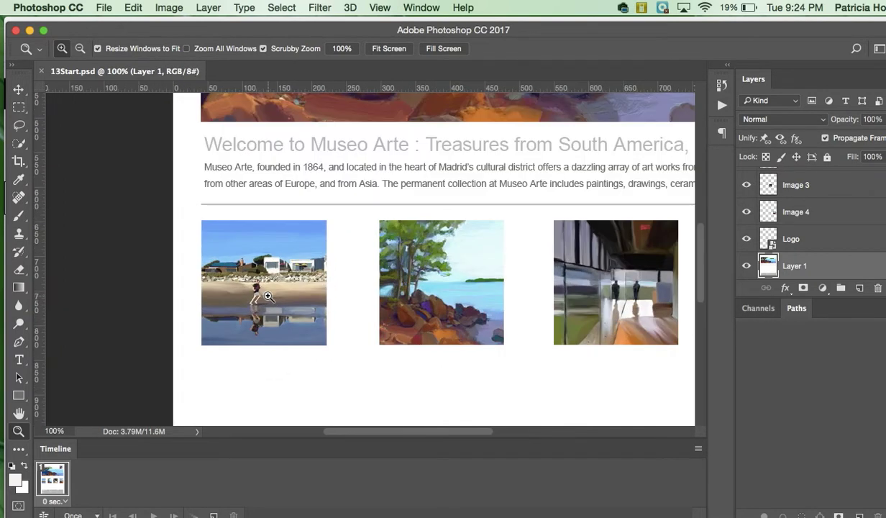
pyautogui.click(268, 297)
pyautogui.scroll(-2, 271, 294)
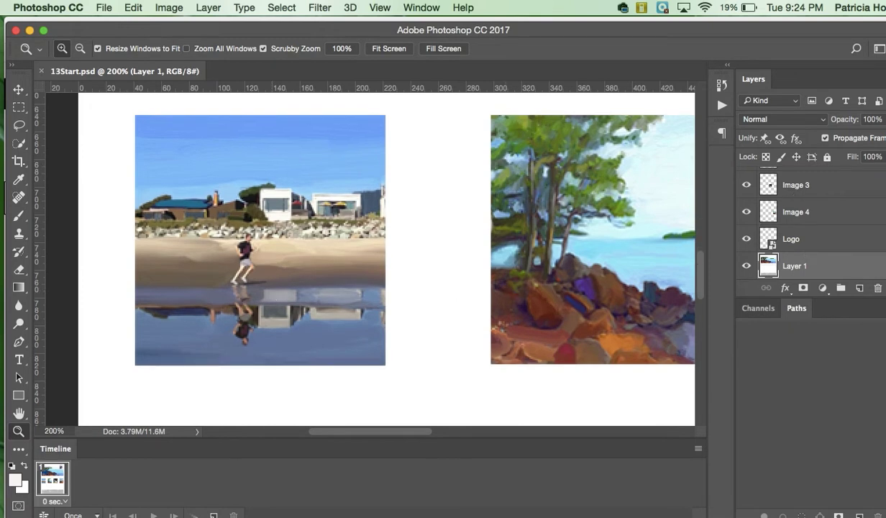
pyautogui.scroll(3, 806, 223)
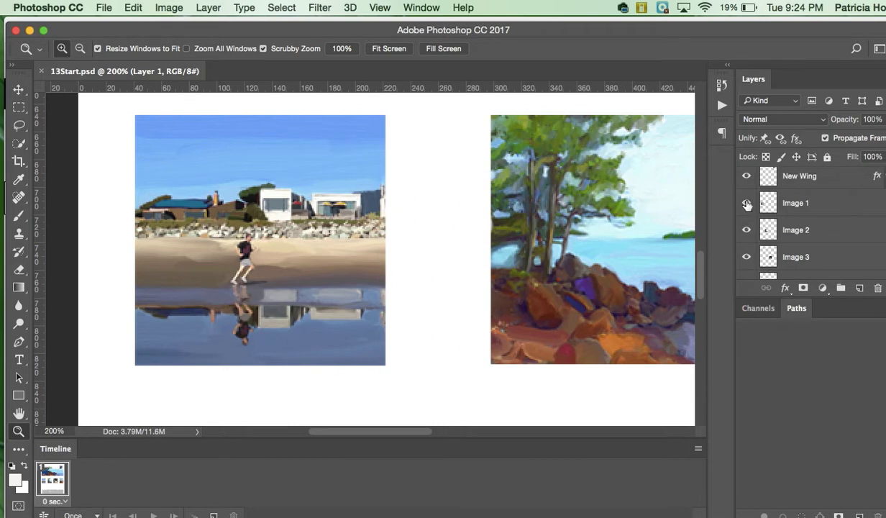
# Toggle Image 1's visibility to confirm it holds the beach picture.
pyautogui.click(829, 201)
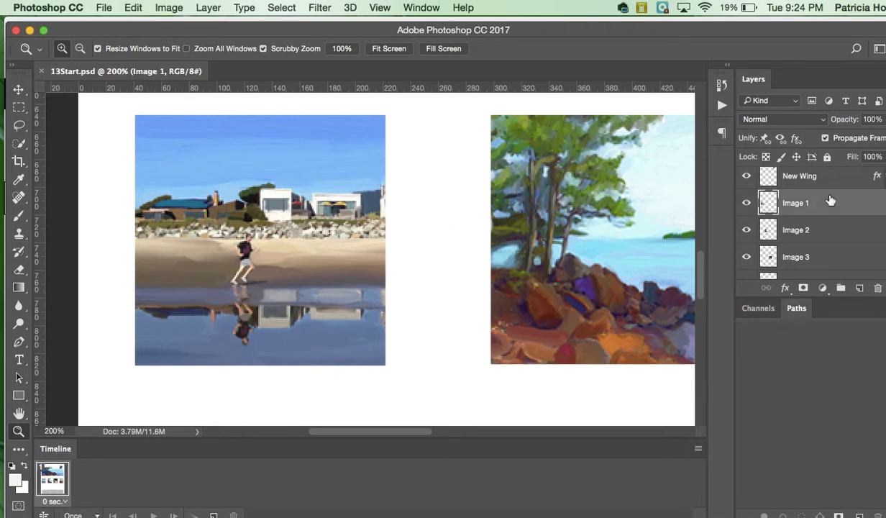
pyautogui.click(747, 204)
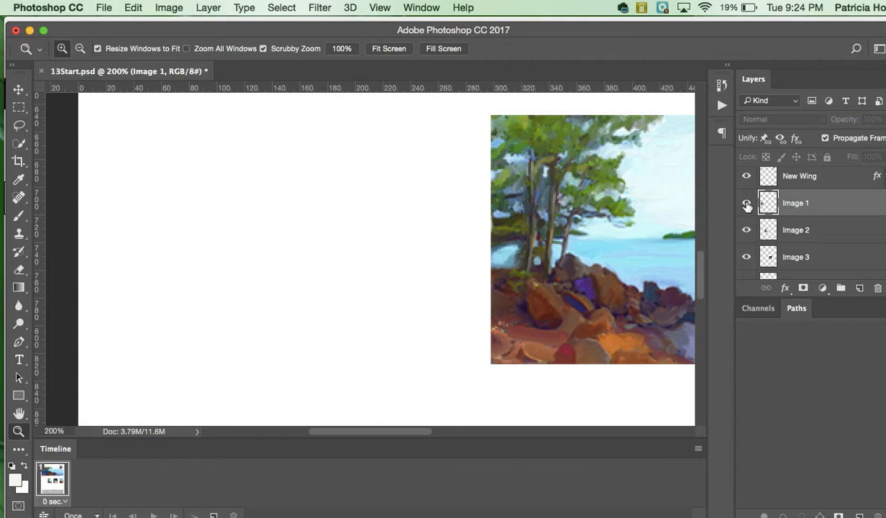
pyautogui.click(747, 204)
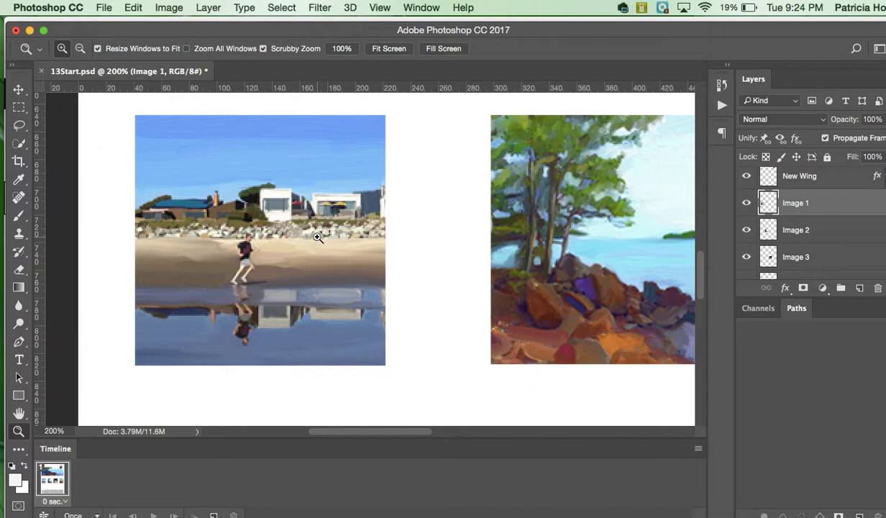
# Save 13Start.psd under the new name 13Working.psd in Lesson13.
pyautogui.click(103, 7)
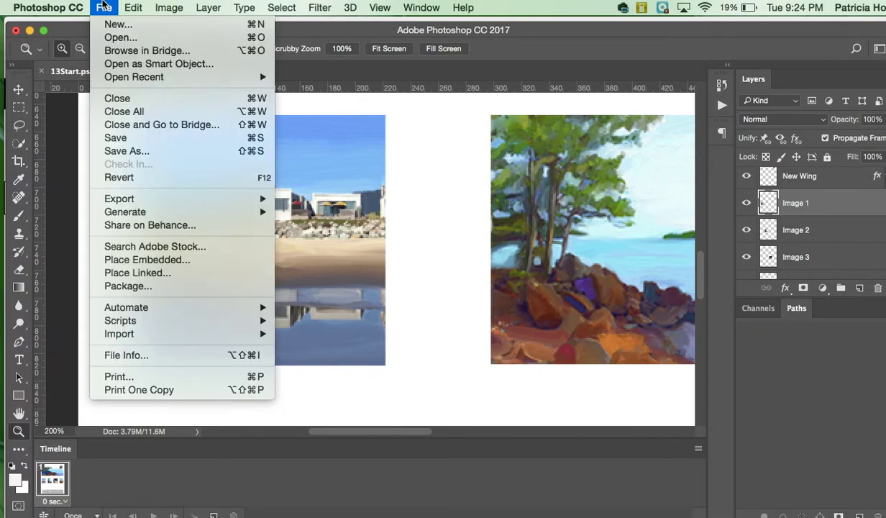
pyautogui.click(141, 154)
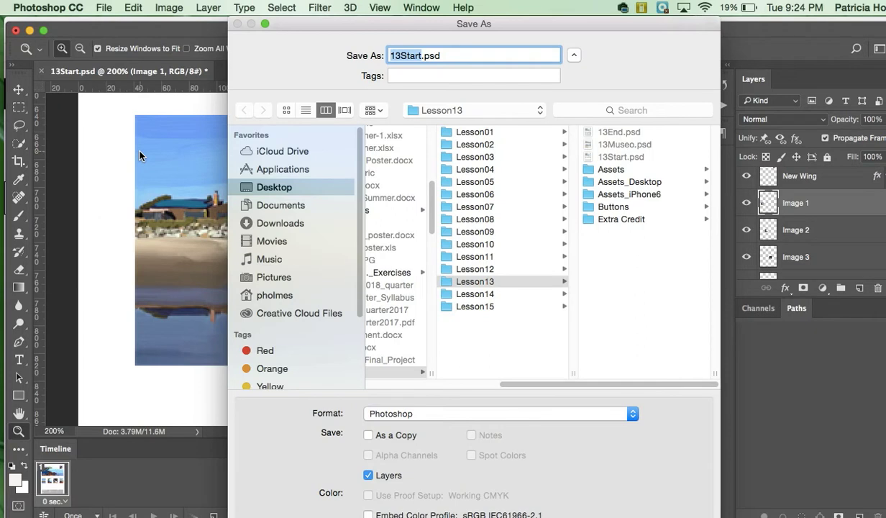
pyautogui.click(422, 57)
pyautogui.press('BackSpace')
pyautogui.press('BackSpace')
pyautogui.press('BackSpace')
pyautogui.press('BackSpace')
pyautogui.press('BackSpace')
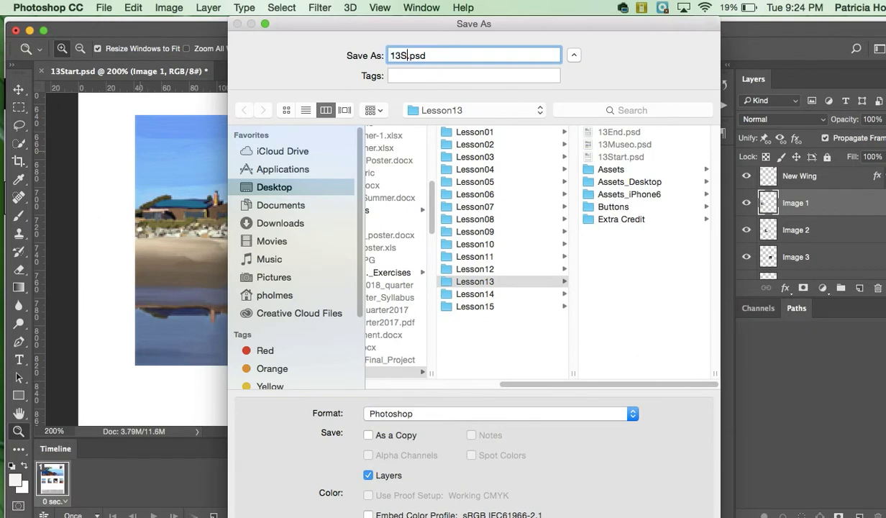
pyautogui.write('Working')
pyautogui.press('Return')
pyautogui.press('Return')
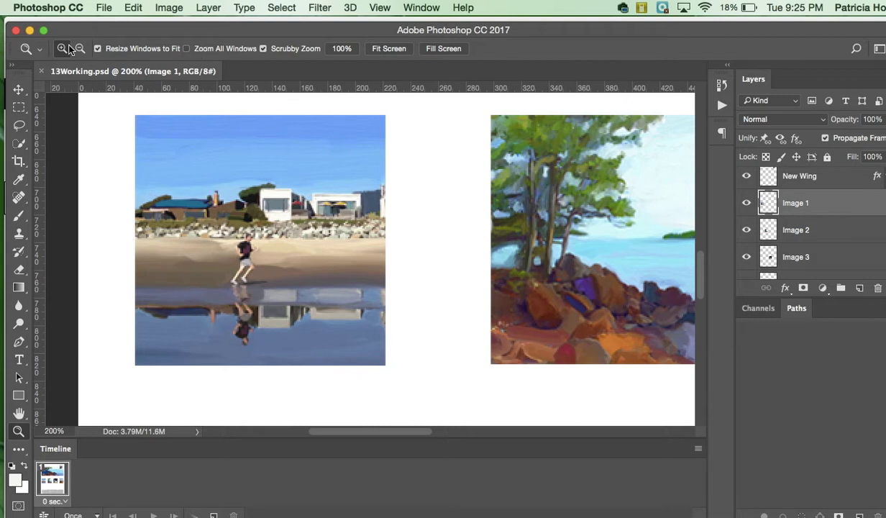
pyautogui.click(65, 8)
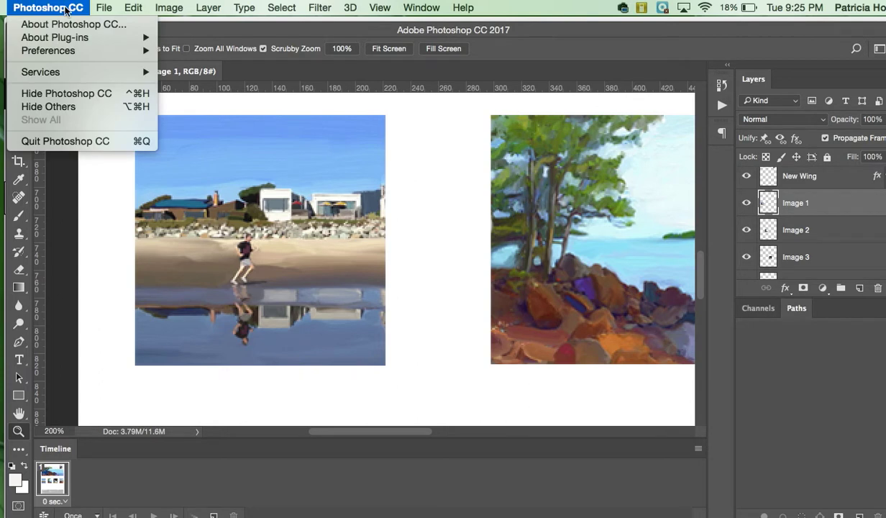
pyautogui.moveTo(69, 54)
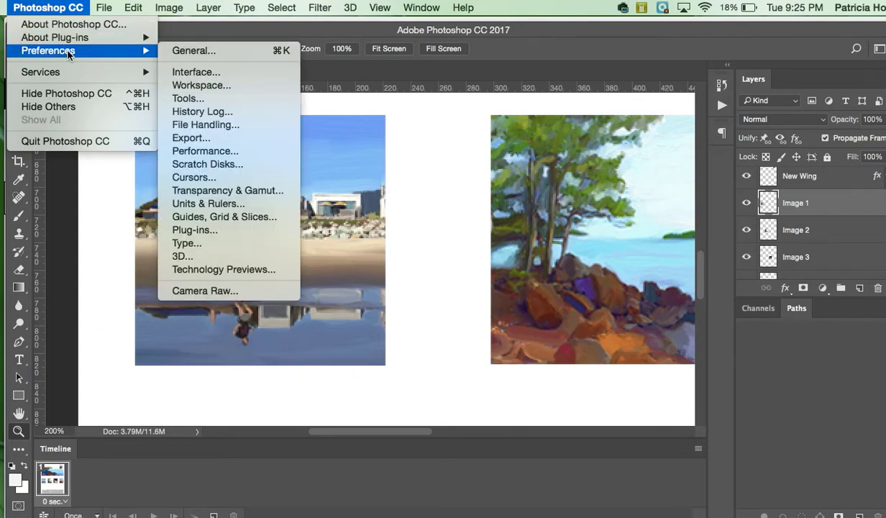
pyautogui.moveTo(130, 72)
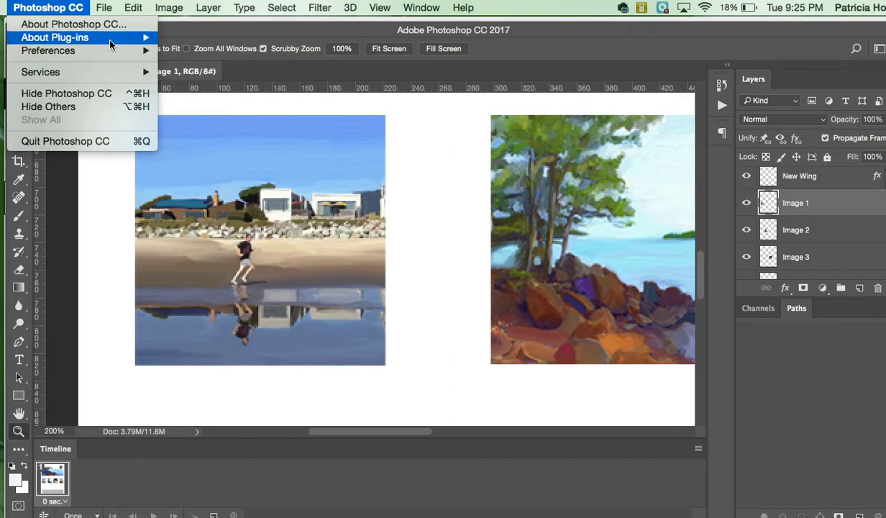
pyautogui.moveTo(108, 51)
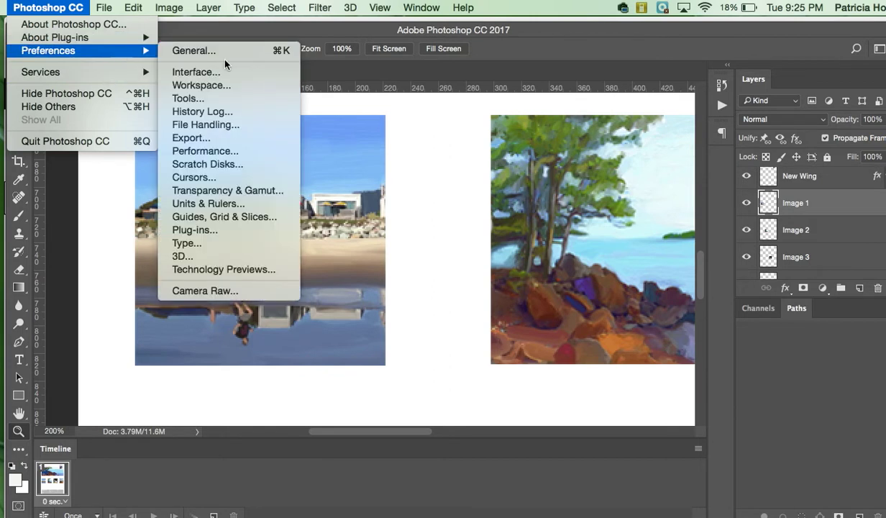
pyautogui.click(231, 205)
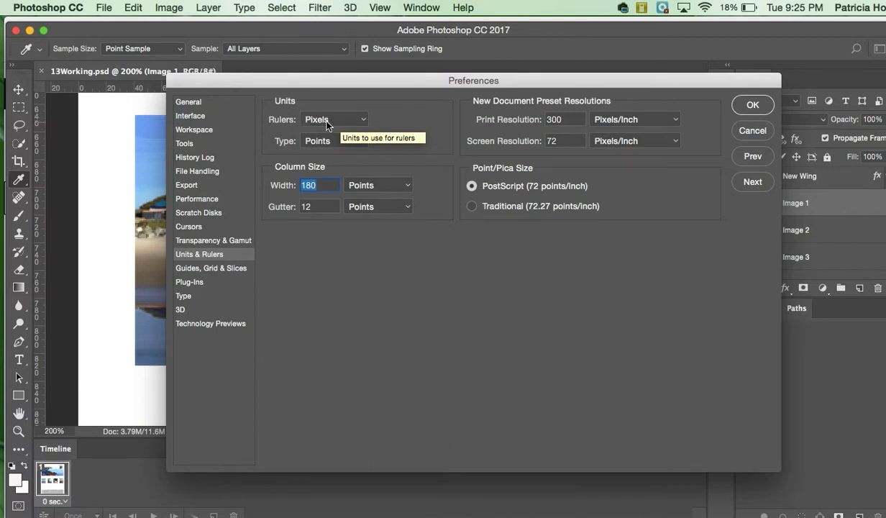
pyautogui.click(328, 124)
pyautogui.click(330, 122)
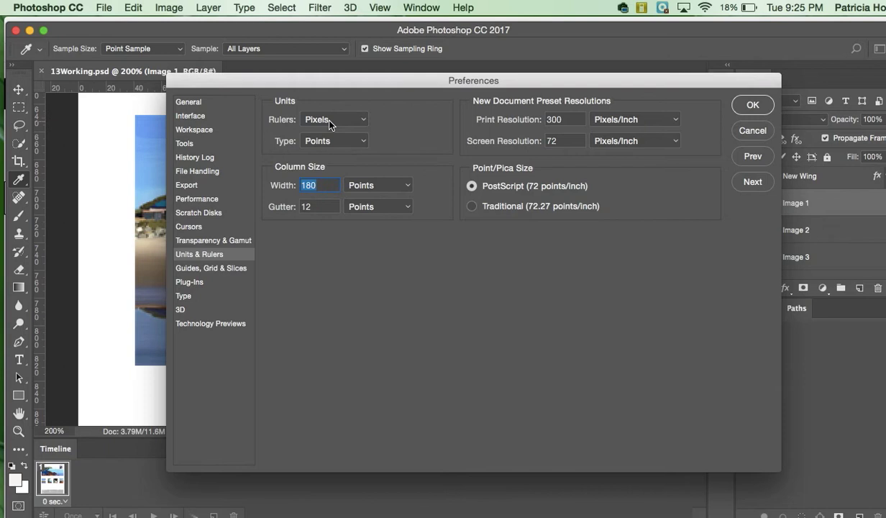
pyautogui.click(748, 106)
pyautogui.press('z')
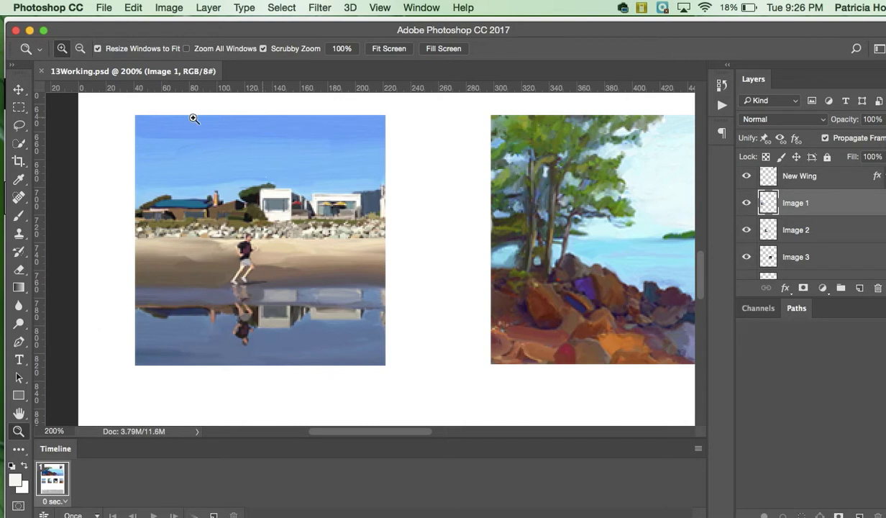
# Look at the Units & Rulers preferences, then check Rulers and Snap in the View menu.
pyautogui.click(59, 10)
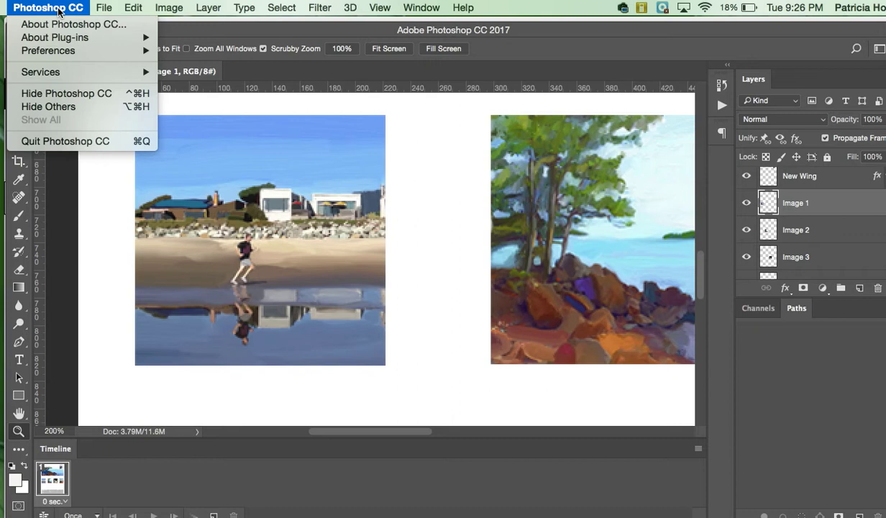
pyautogui.moveTo(66, 51)
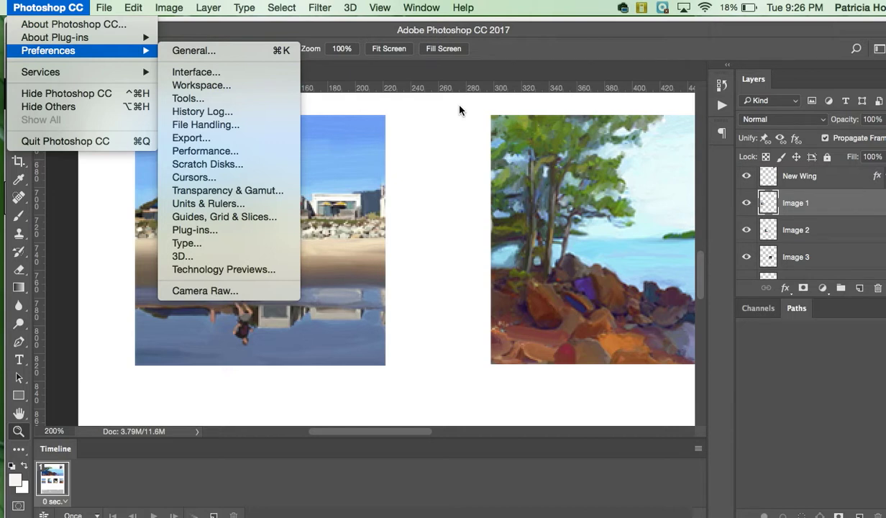
pyautogui.click(525, 9)
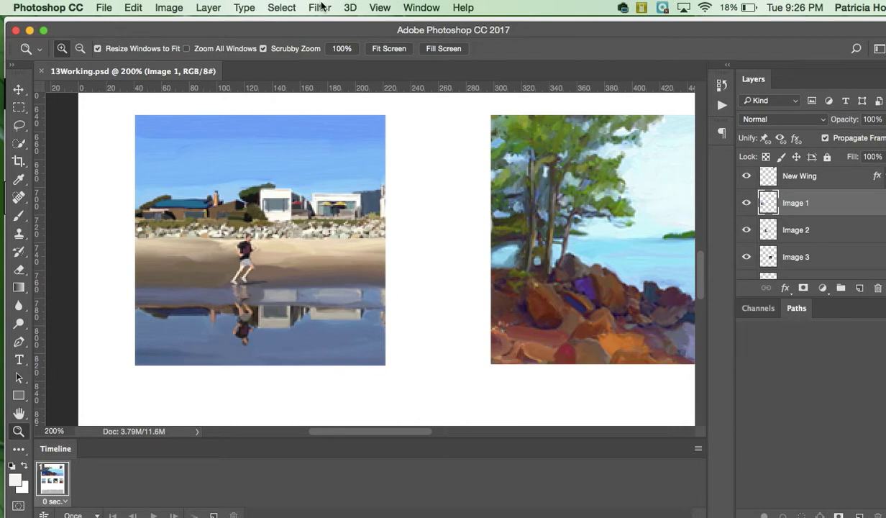
pyautogui.click(383, 10)
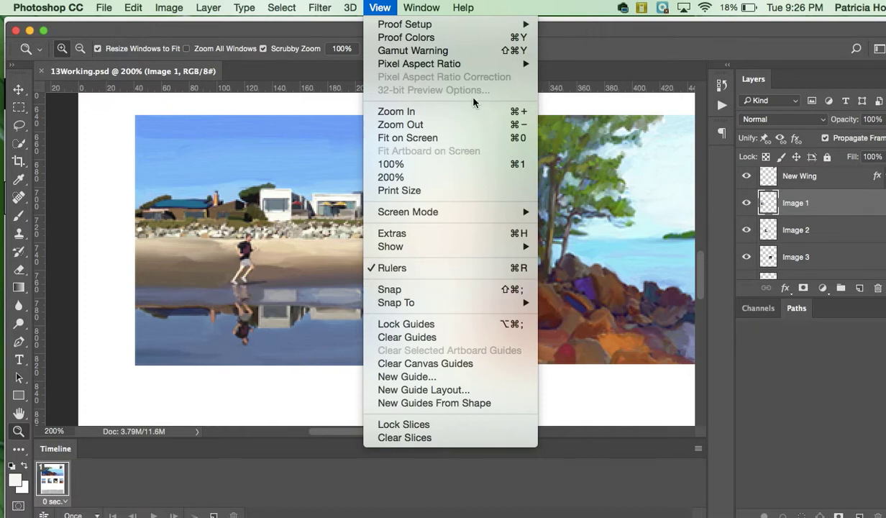
# Show the Info panel from the Window menu and return to the View menu.
pyautogui.moveTo(412, 9)
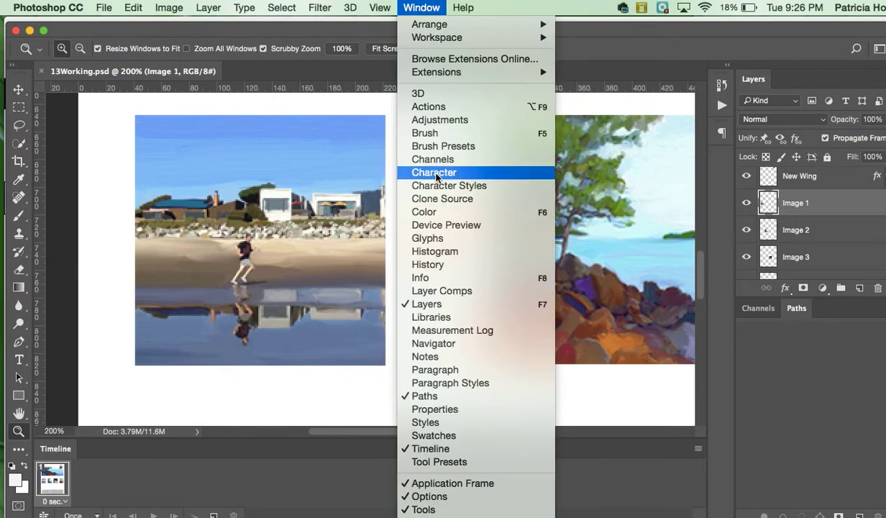
pyautogui.click(434, 279)
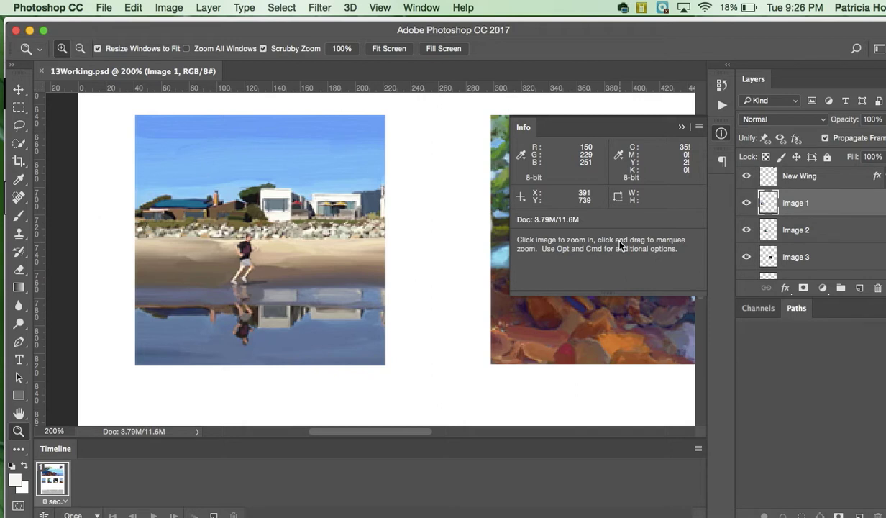
pyautogui.click(381, 7)
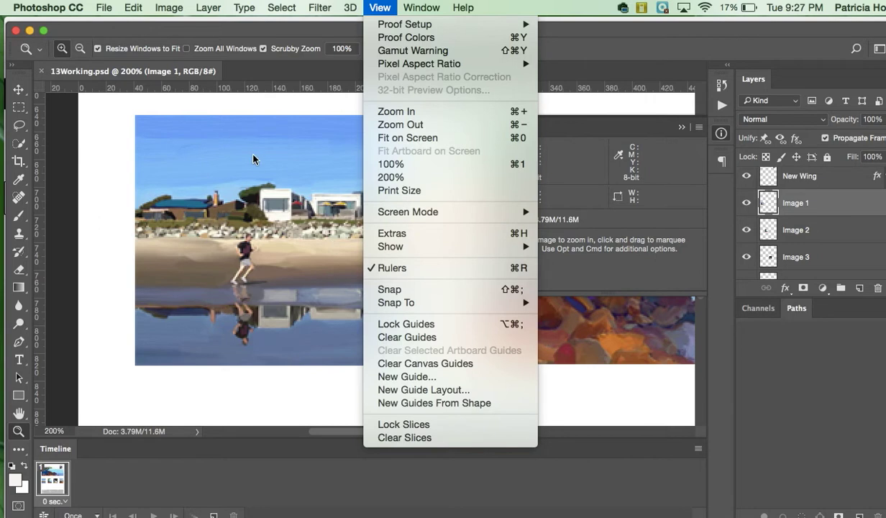
# With the Move tool on Layer 1, drag a horizontal guide down to Y 795 px.
pyautogui.click(572, 9)
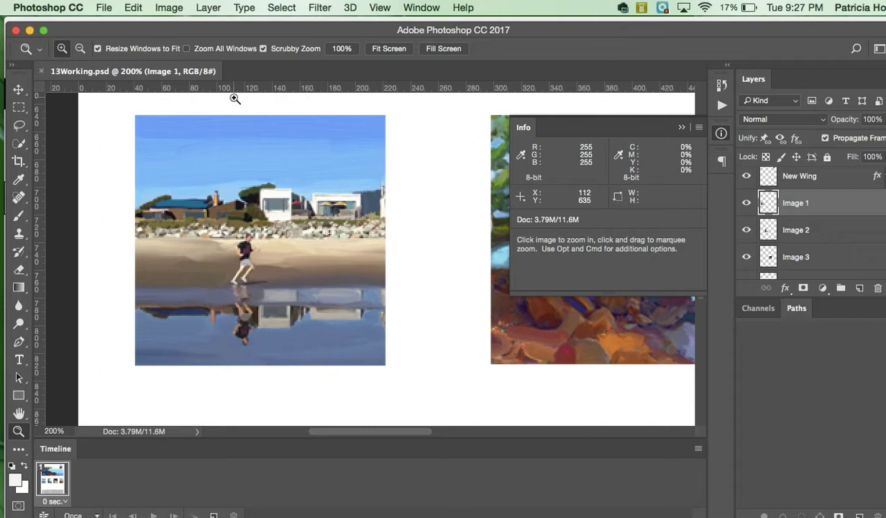
pyautogui.click(17, 91)
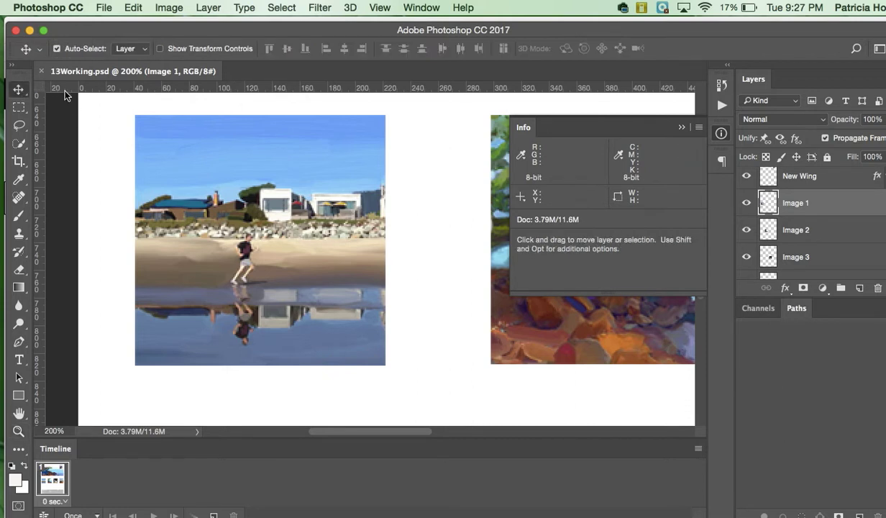
pyautogui.moveTo(64, 95); pyautogui.dragTo(177, 224)
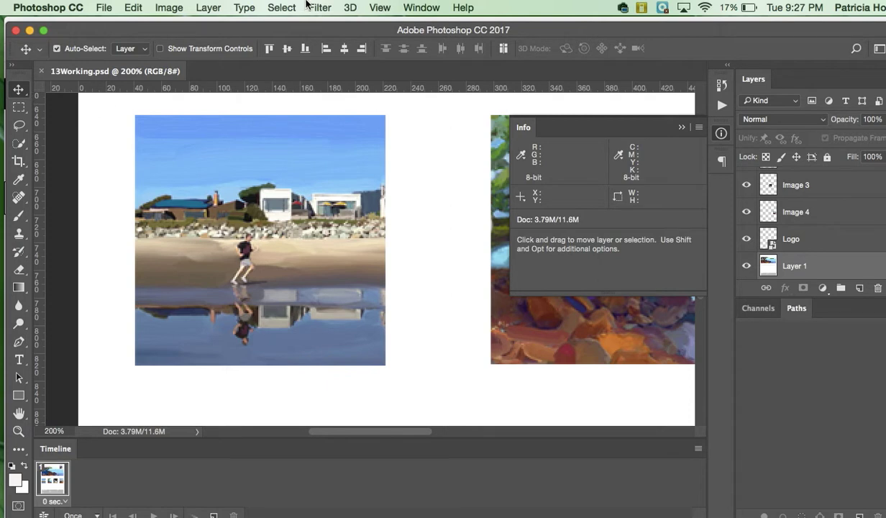
pyautogui.click(374, 7)
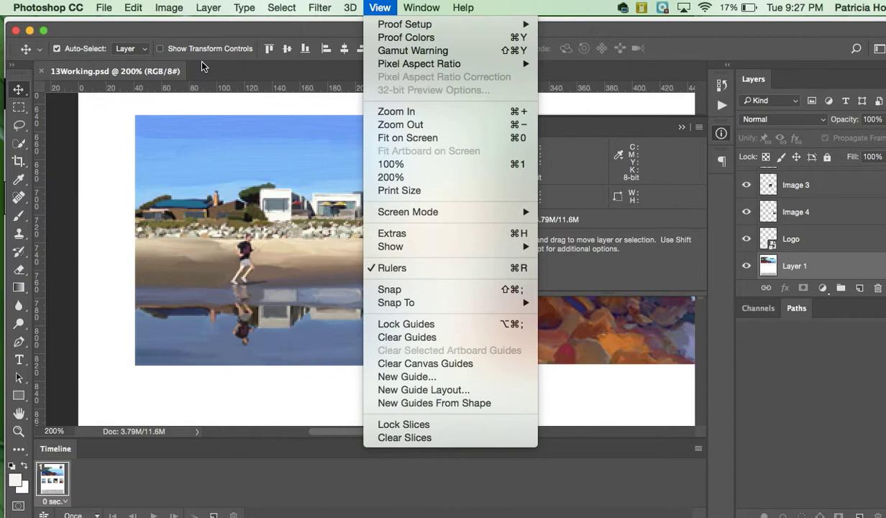
pyautogui.click(227, 92)
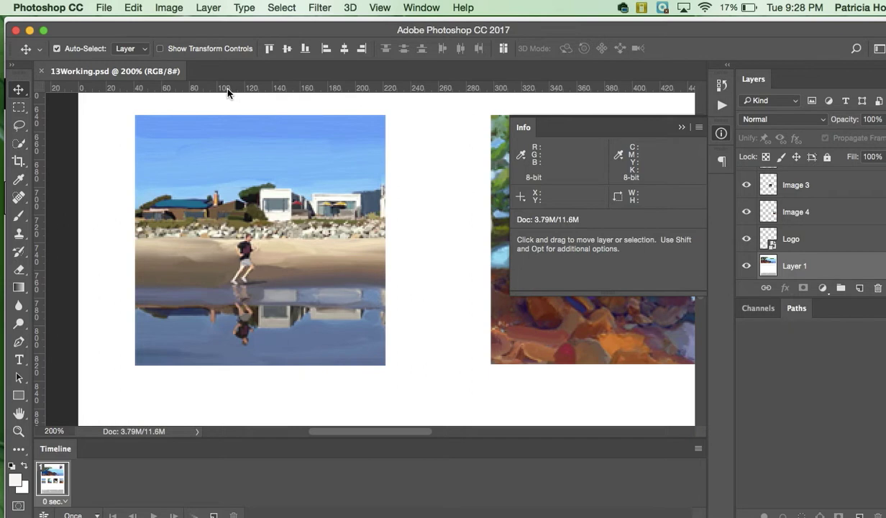
pyautogui.moveTo(227, 92); pyautogui.dragTo(232, 319)
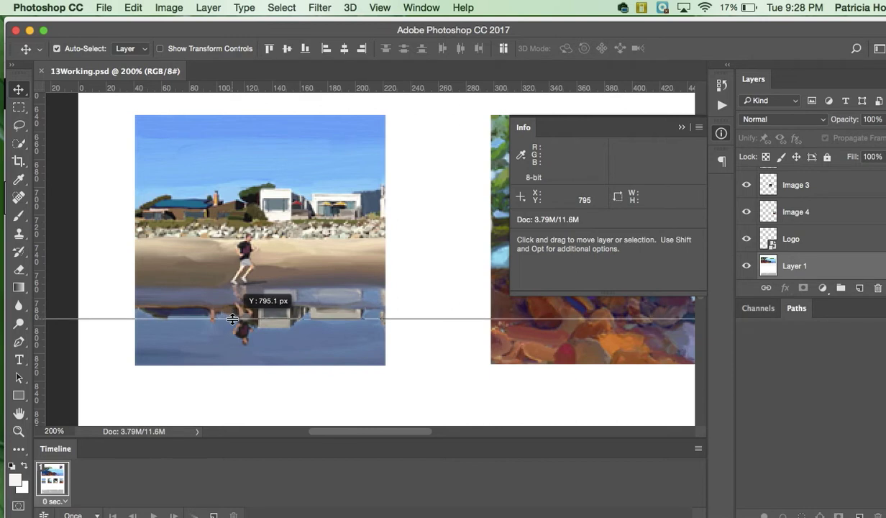
pyautogui.moveTo(232, 319); pyautogui.dragTo(233, 319)
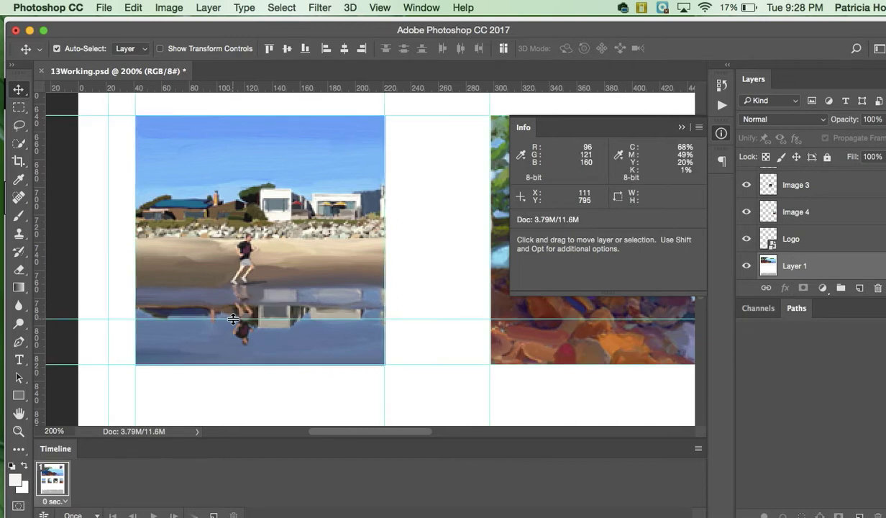
# Create a new empty layer and rename it 'band'.
pyautogui.click(860, 290)
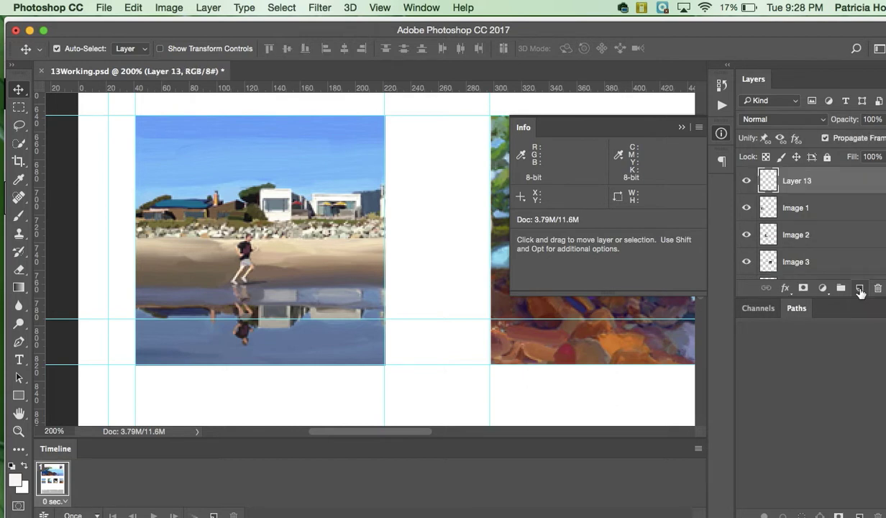
pyautogui.doubleClick(799, 181)
pyautogui.write('ba')
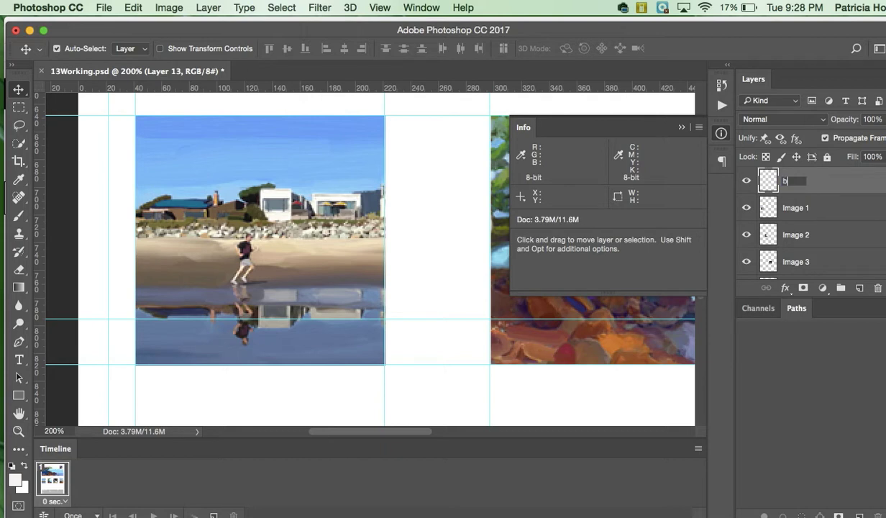
pyautogui.write('nd')
pyautogui.press('Return')
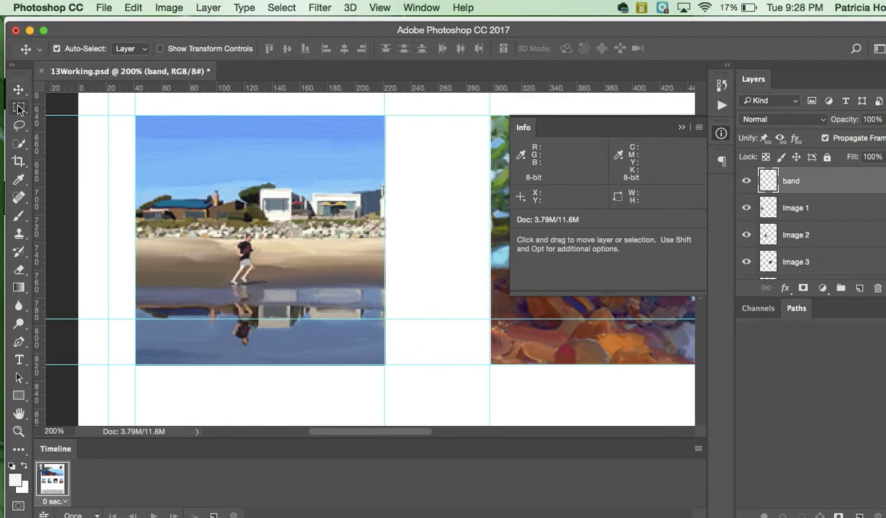
# Marquee-select a 180 × 33 px strip along the bottom of the beach image.
pyautogui.click(20, 112)
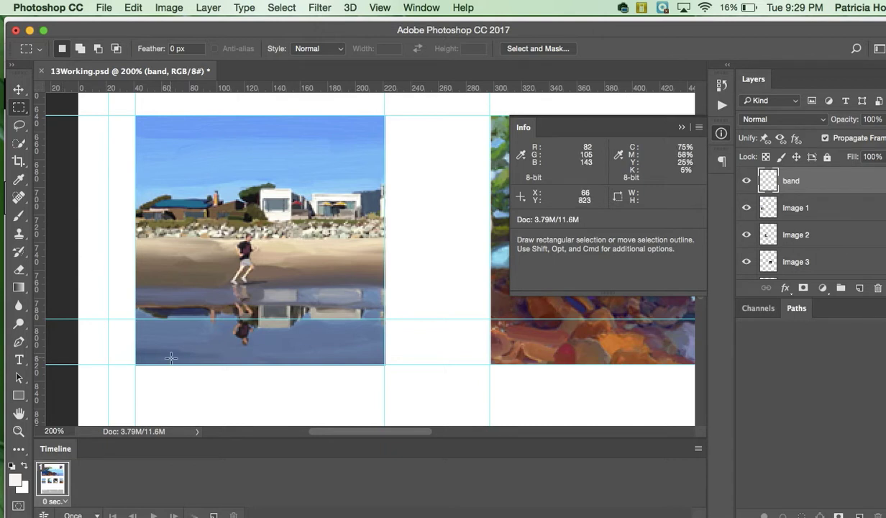
pyautogui.moveTo(163, 328); pyautogui.dragTo(410, 363)
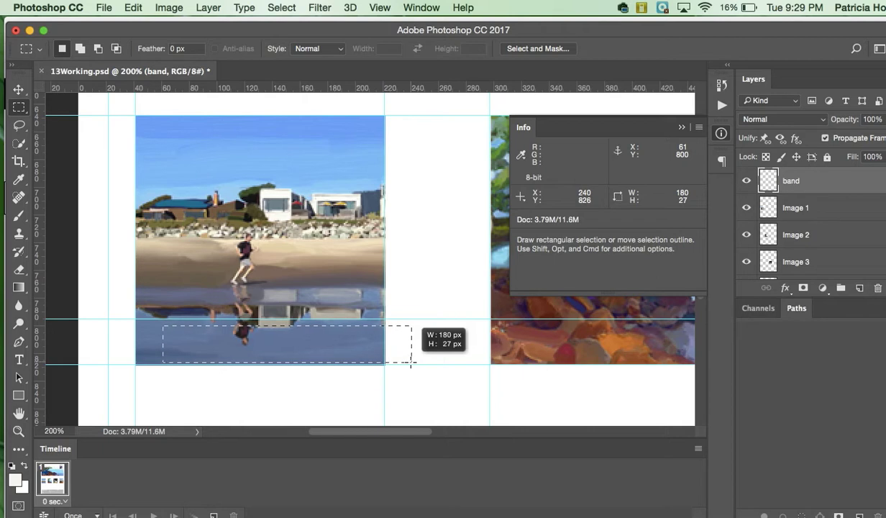
pyautogui.moveTo(411, 363); pyautogui.dragTo(411, 370)
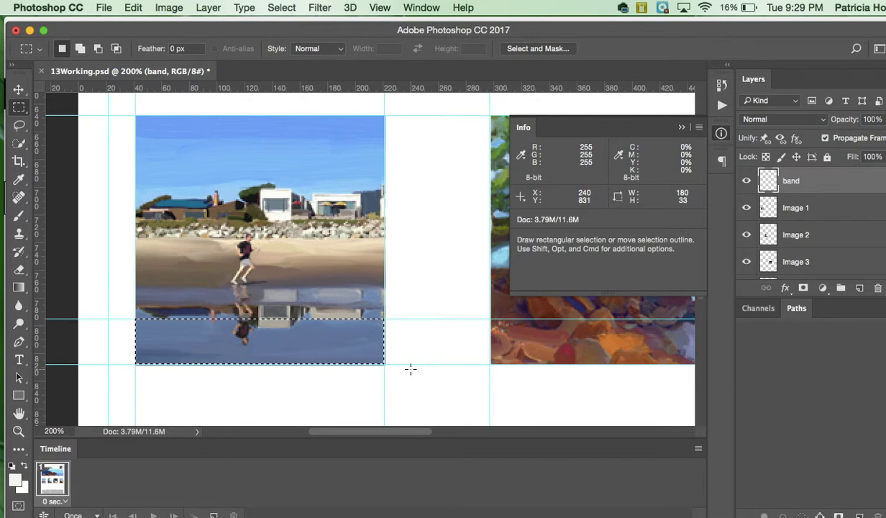
# Fill the selected strip on the band layer with dark blue #194879.
pyautogui.click(133, 7)
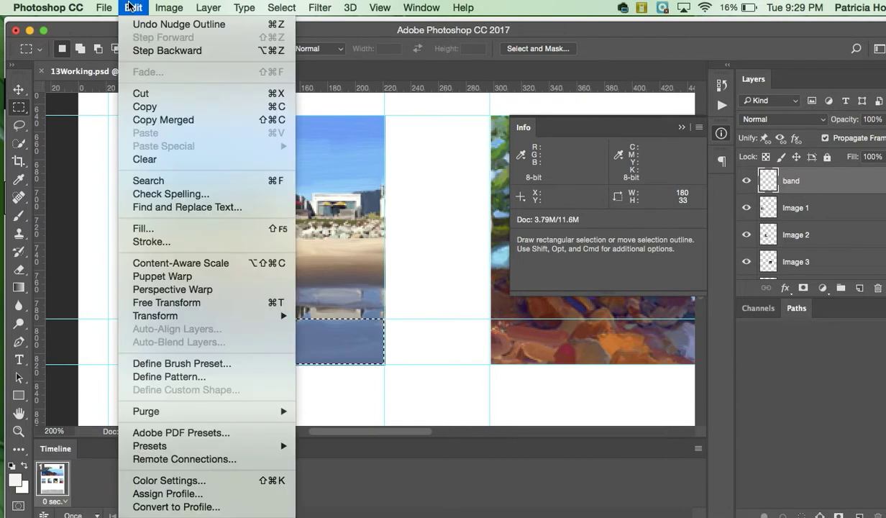
pyautogui.click(161, 229)
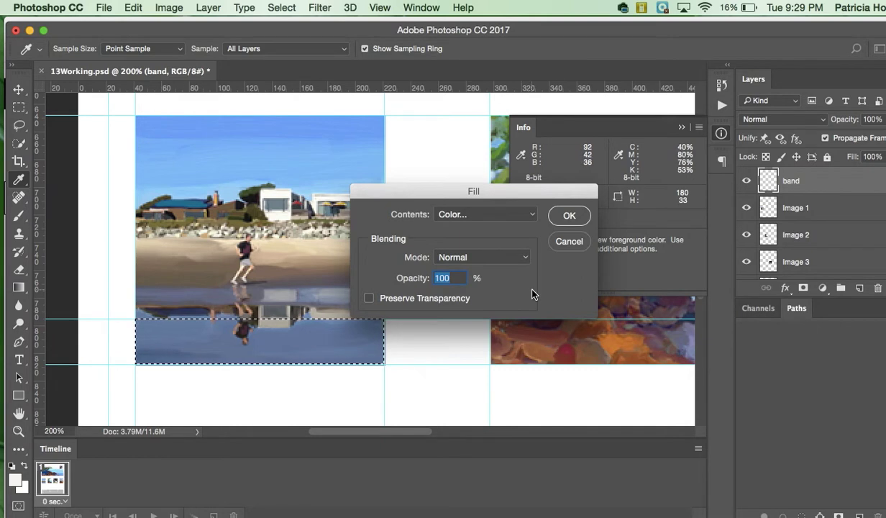
pyautogui.click(479, 213)
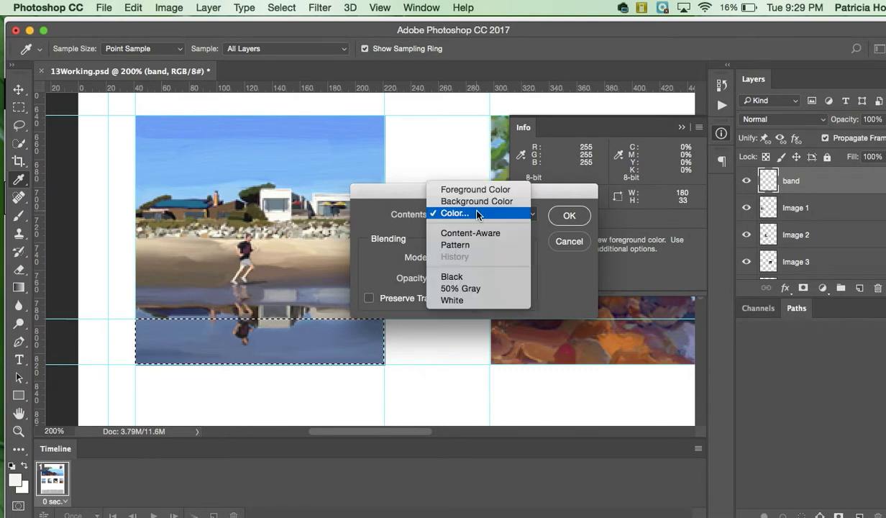
pyautogui.click(478, 216)
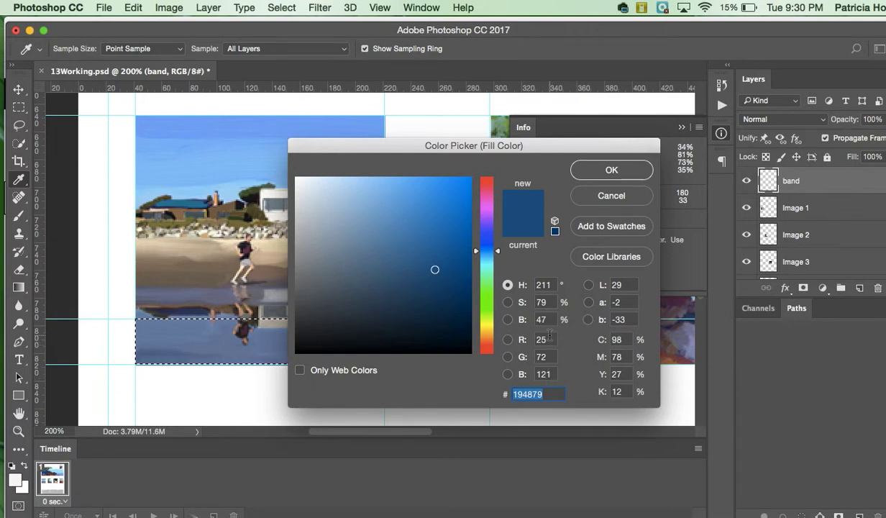
pyautogui.click(592, 176)
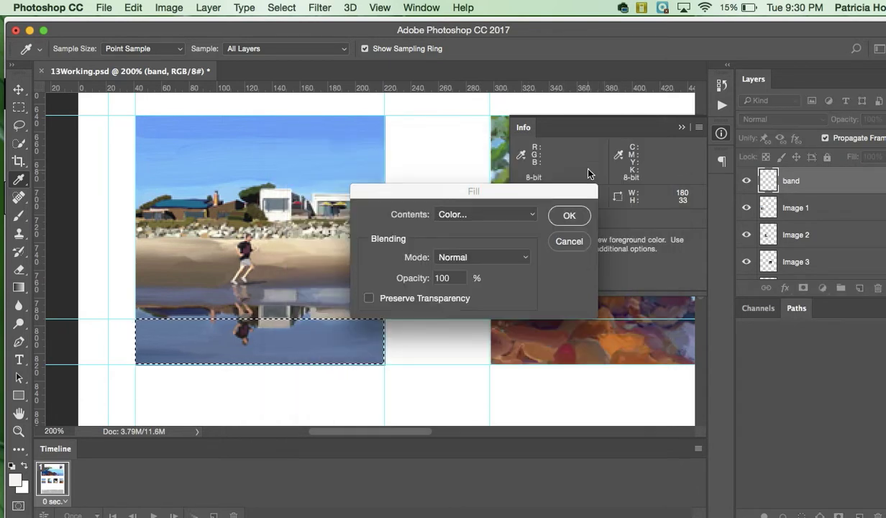
pyautogui.click(568, 217)
pyautogui.press('m')
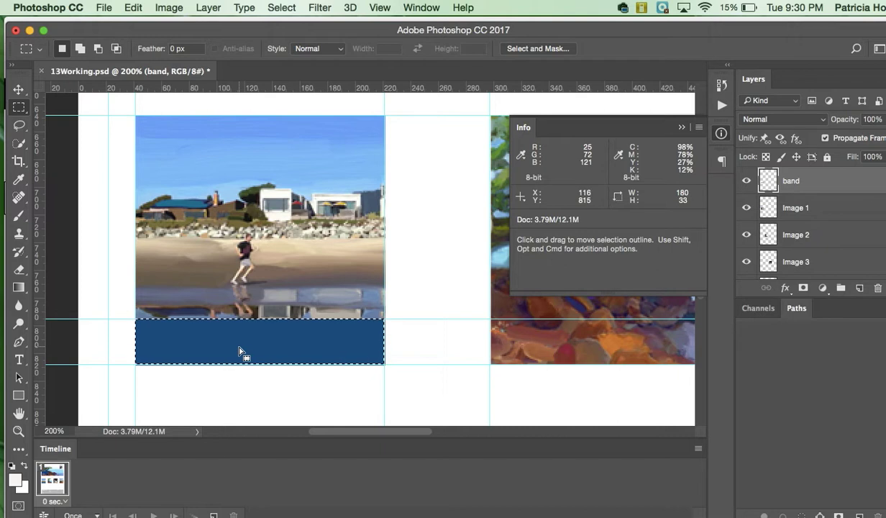
# Deselect, then type 'GALLERY ONE' with the Horizontal Type tool on the blue band.
pyautogui.press('super')
pyautogui.press('super+d')
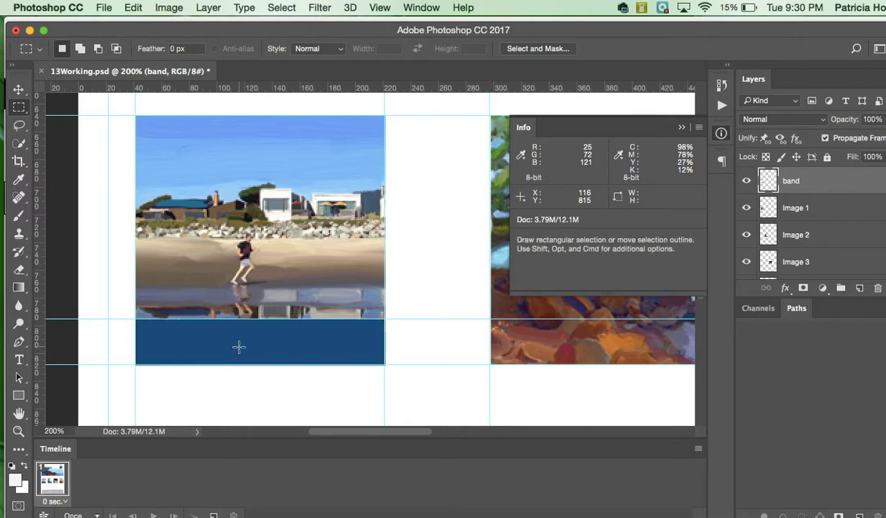
pyautogui.click(22, 364)
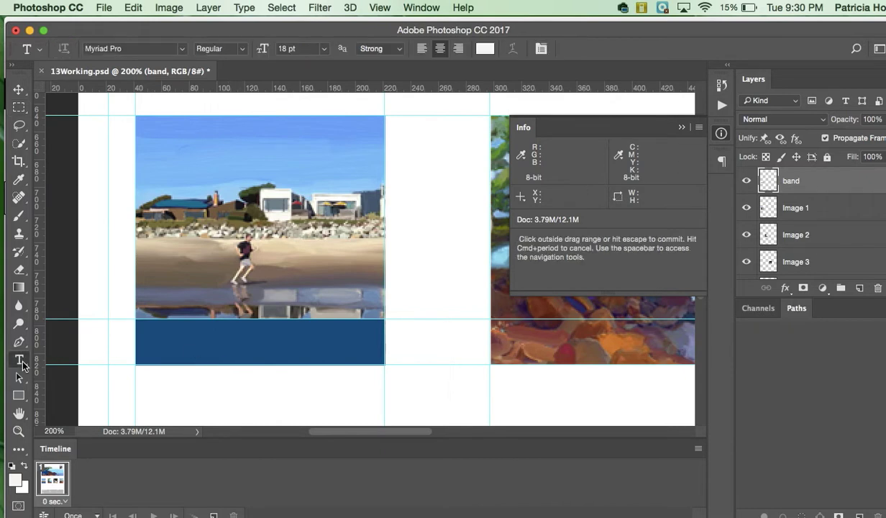
pyautogui.click(23, 364)
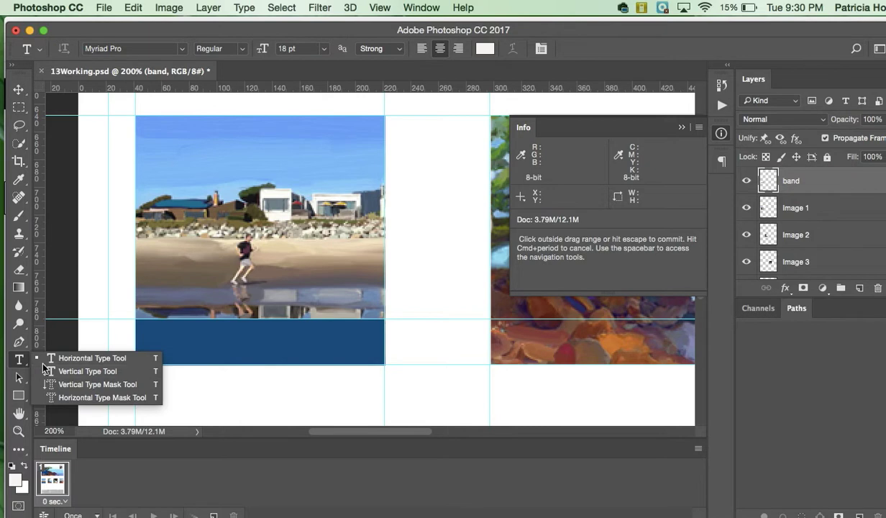
pyautogui.click(51, 359)
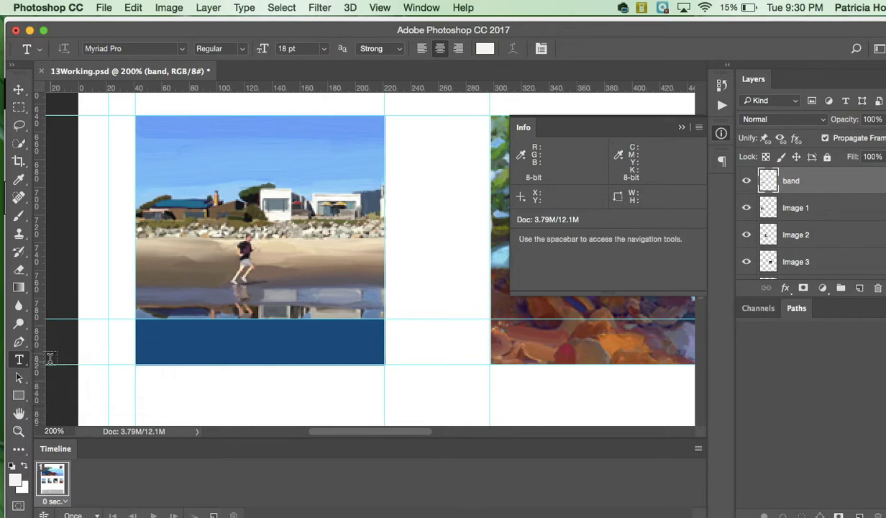
pyautogui.click(221, 343)
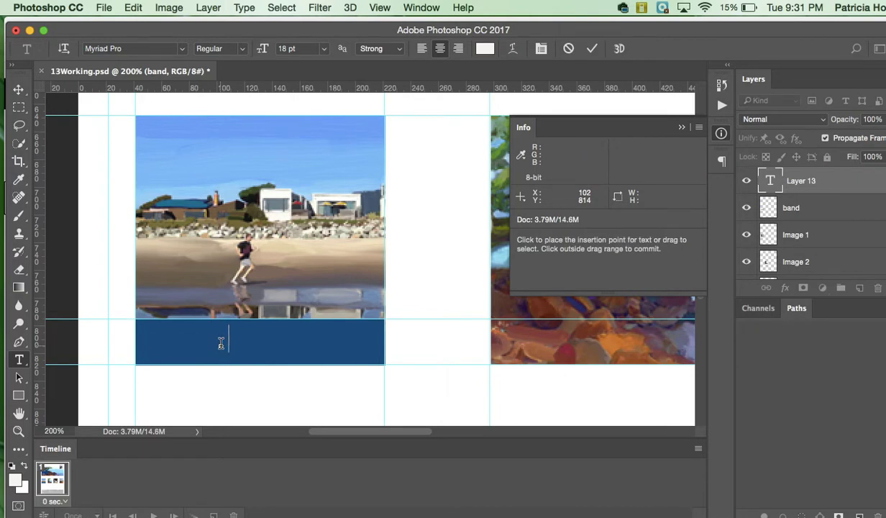
pyautogui.write('GALLERY')
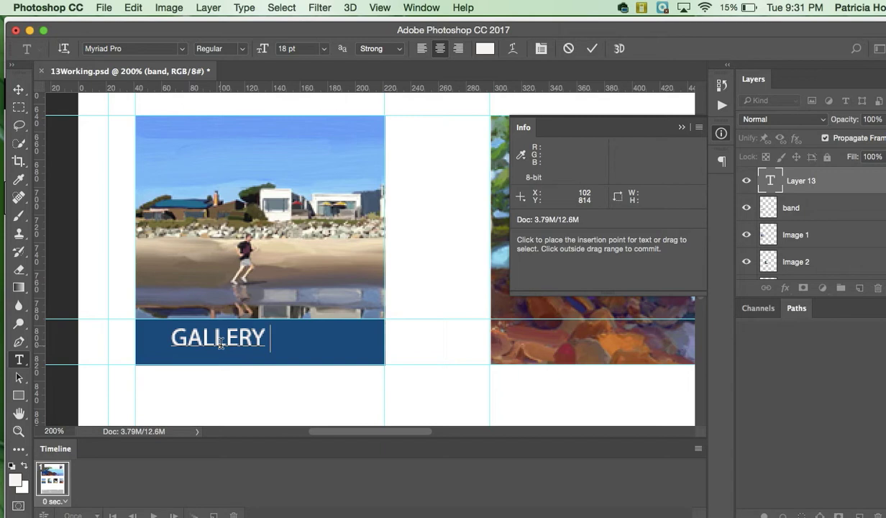
pyautogui.write(' ONE')
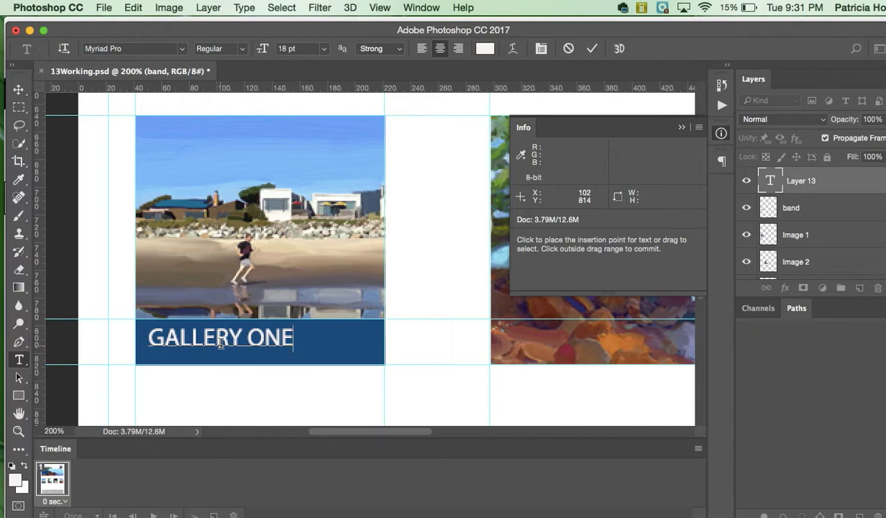
# Nudge the GALLERY ONE text about 4 px right with the Move tool.
pyautogui.click(19, 90)
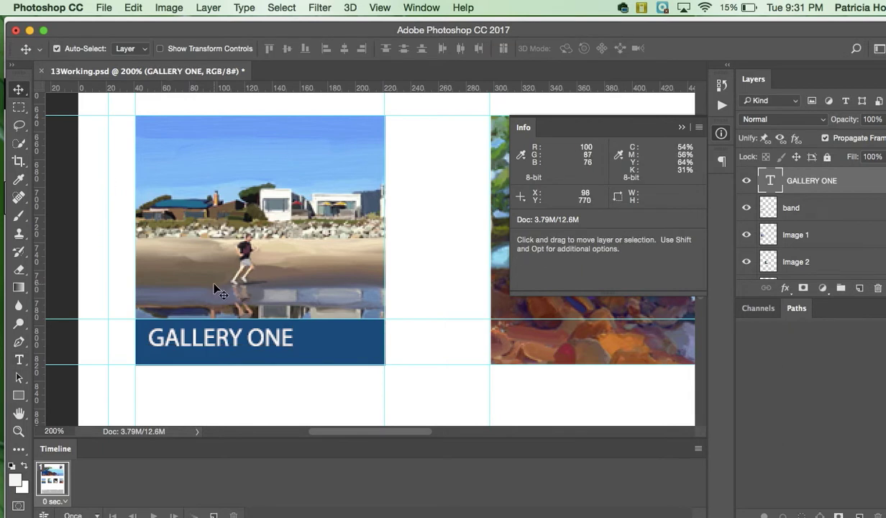
pyautogui.moveTo(226, 342); pyautogui.dragTo(252, 347)
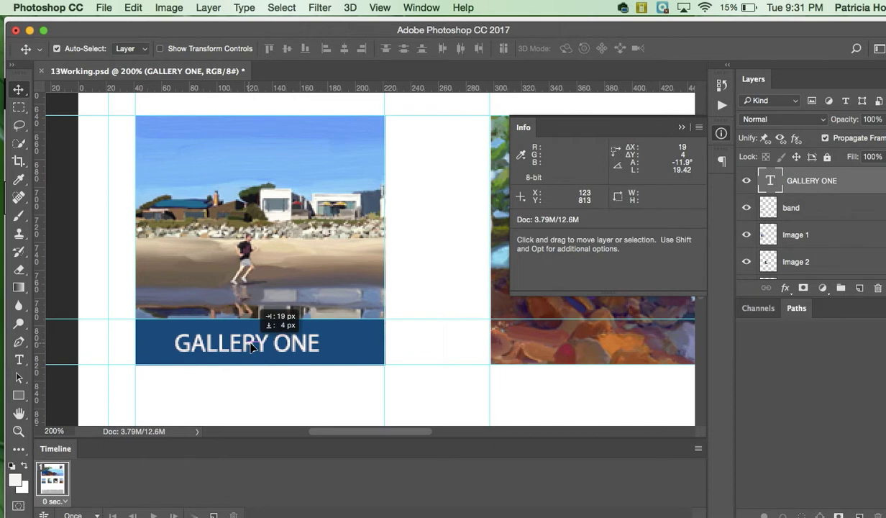
pyautogui.moveTo(252, 348); pyautogui.dragTo(253, 346)
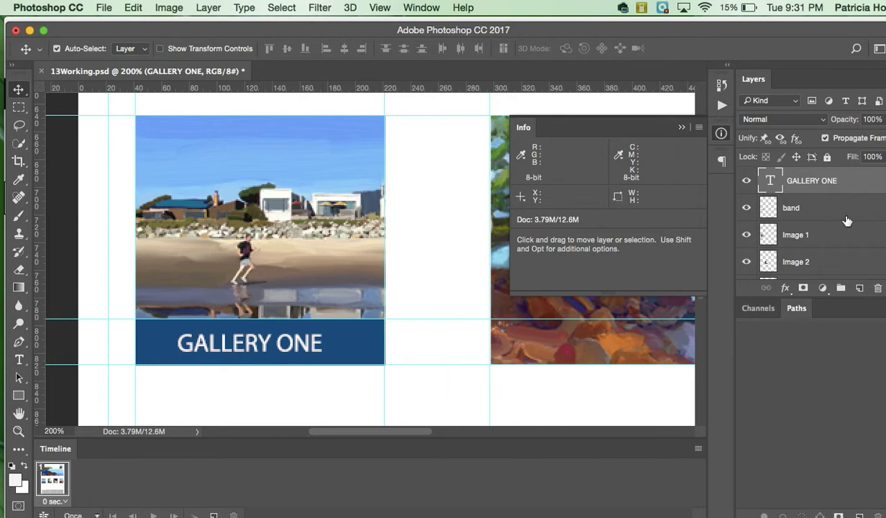
# Give Image 1 a Drop Shadow: 27% opacity, 9 px distance, 19% spread, 18 px size.
pyautogui.click(804, 235)
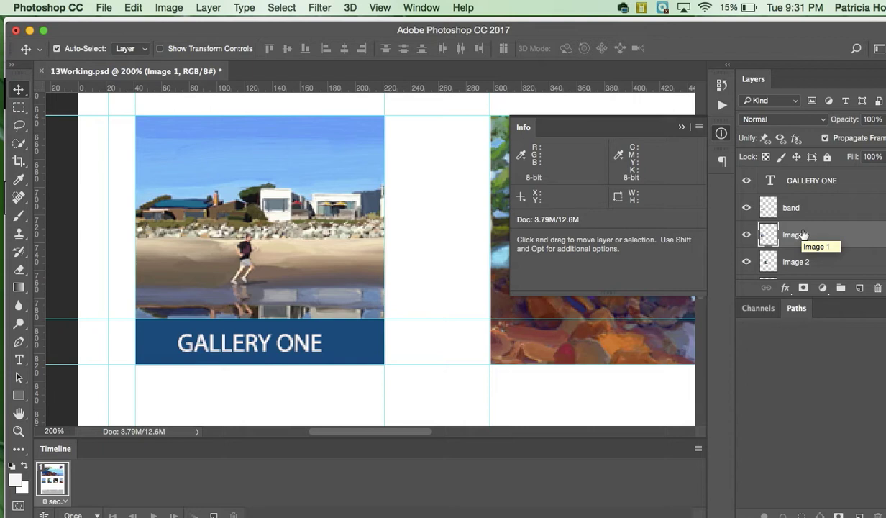
pyautogui.click(785, 288)
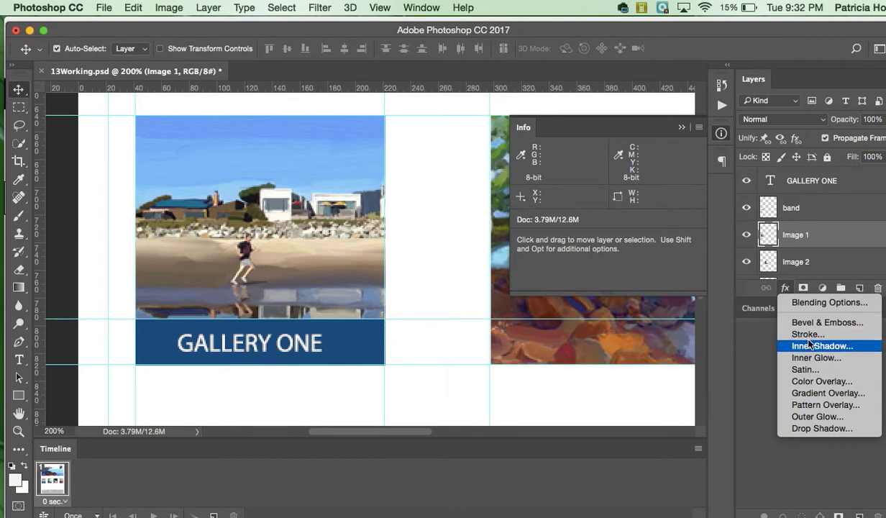
pyautogui.click(824, 429)
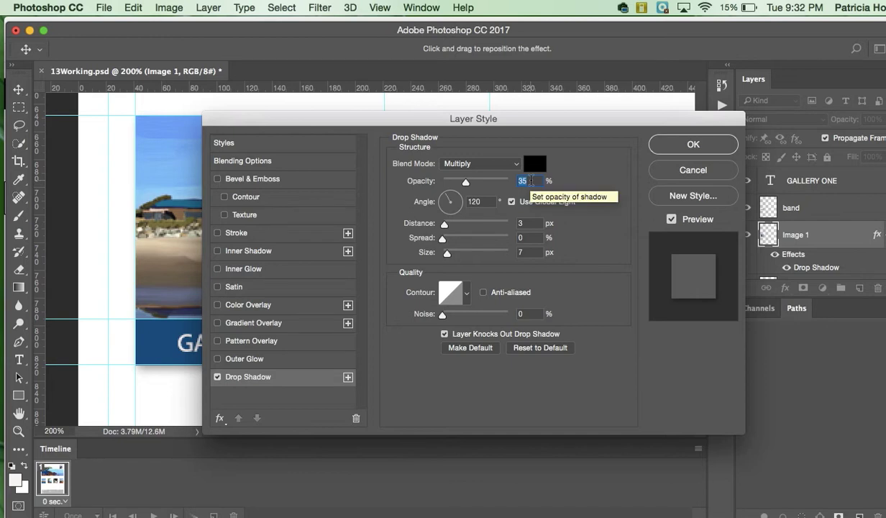
pyautogui.write('27')
pyautogui.click(529, 223)
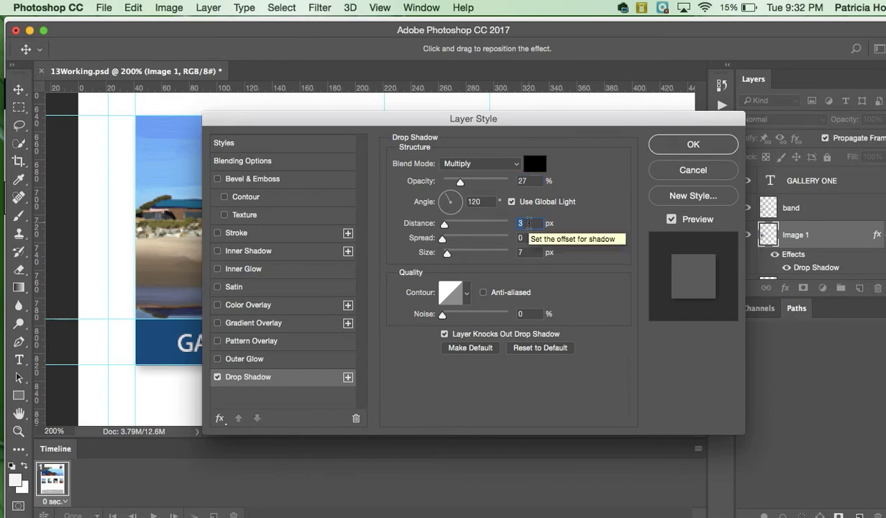
pyautogui.press('Up')
pyautogui.press('Up')
pyautogui.press('Up')
pyautogui.press('Up')
pyautogui.press('Up')
pyautogui.press('Up')
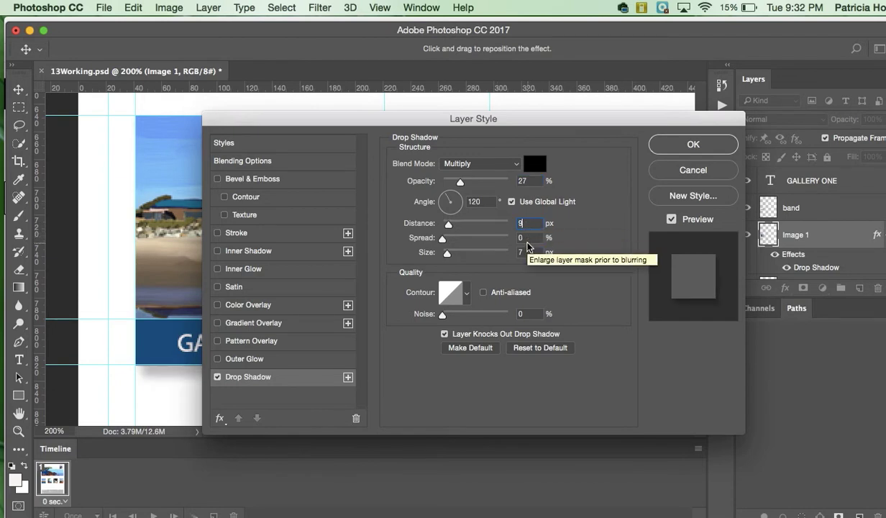
pyautogui.press('Tab')
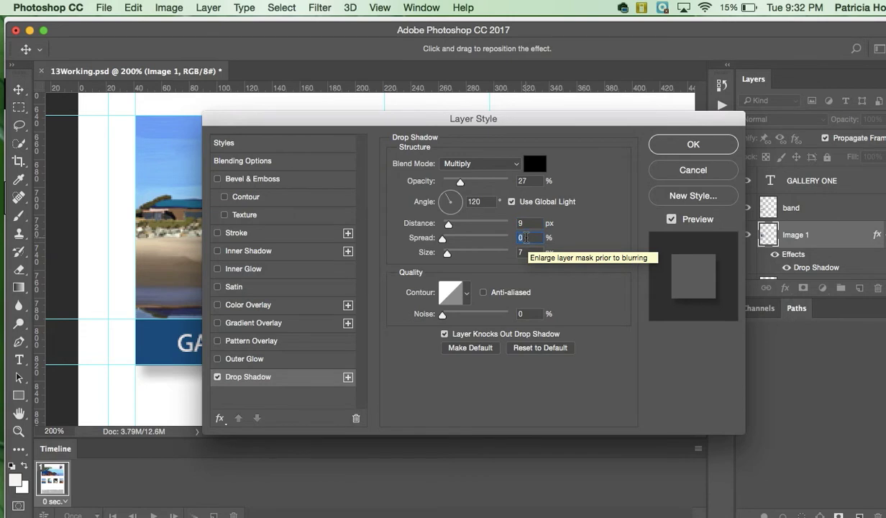
pyautogui.write('19')
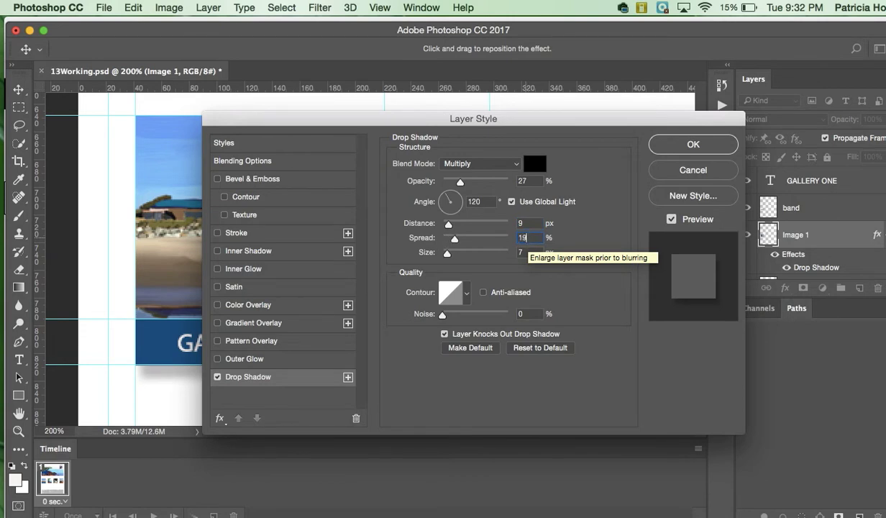
pyautogui.press('Tab')
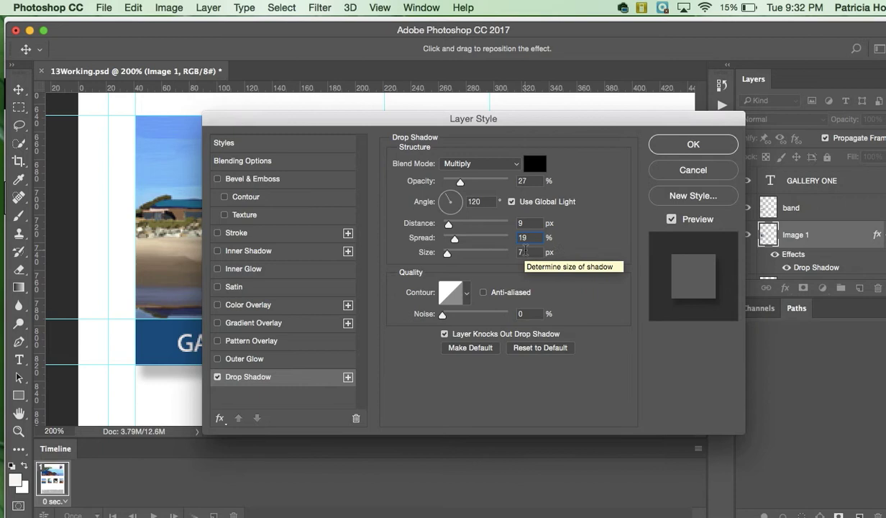
pyautogui.write('18')
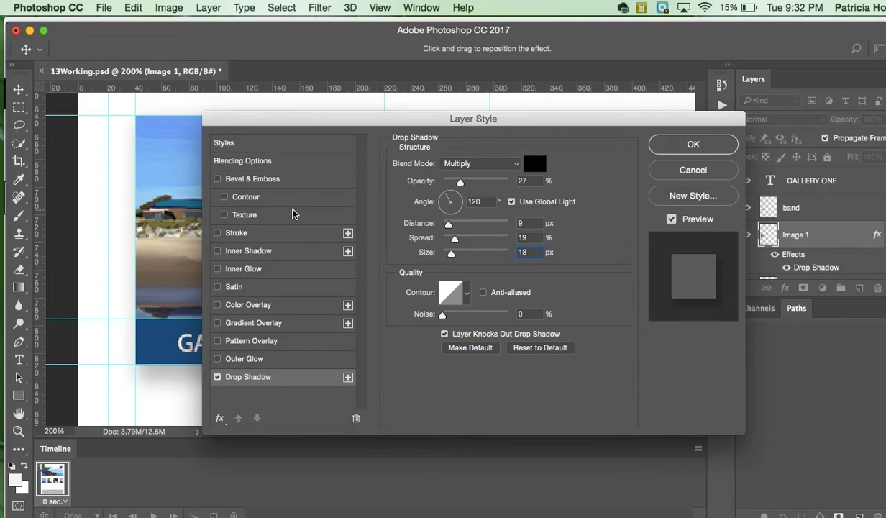
# Enable a 1 px inside Stroke on Image 1 and open its colour picker at #273d86.
pyautogui.click(258, 236)
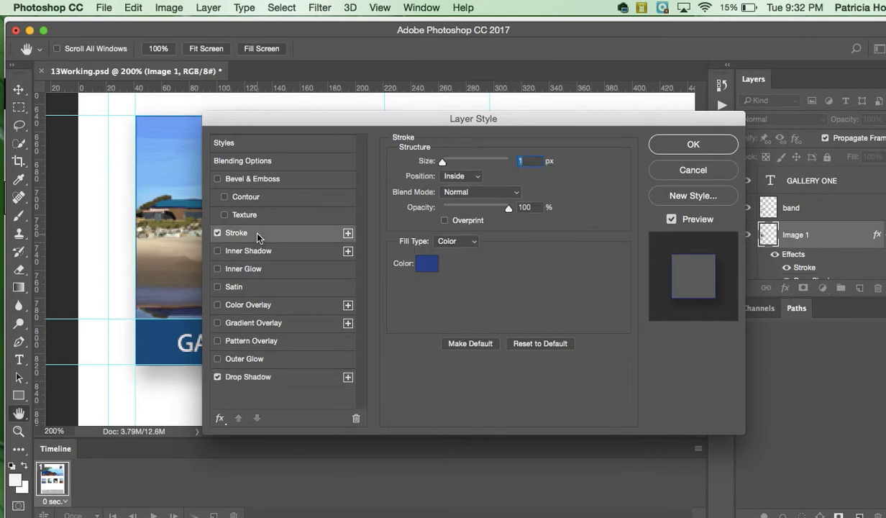
pyautogui.click(428, 264)
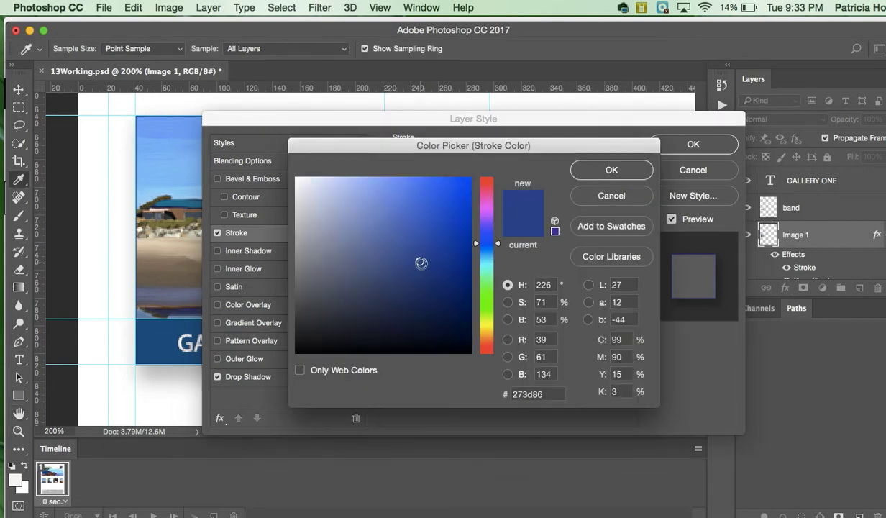
# Set the Image 1 stroke colour to R 25, G 72, B 121 (#194879).
pyautogui.doubleClick(545, 338)
pyautogui.write('25')
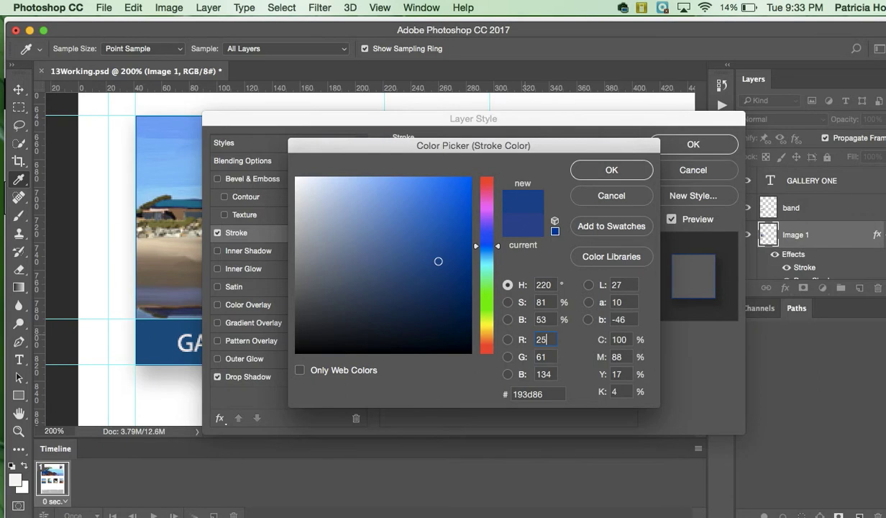
pyautogui.doubleClick(544, 356)
pyautogui.write('7')
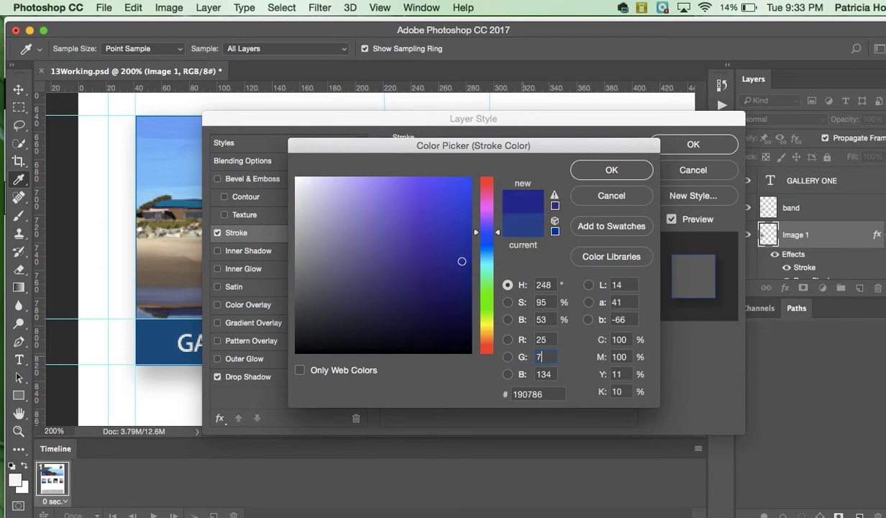
pyautogui.write('2')
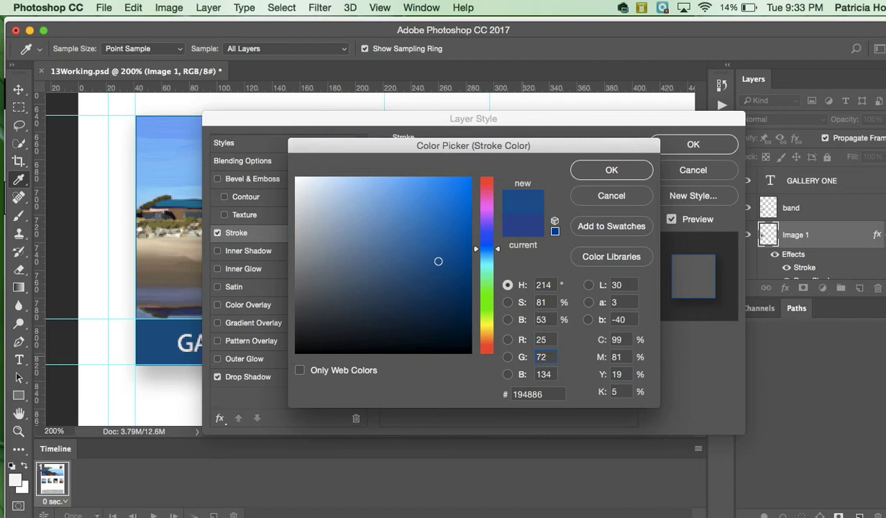
pyautogui.press('Tab')
pyautogui.write('121')
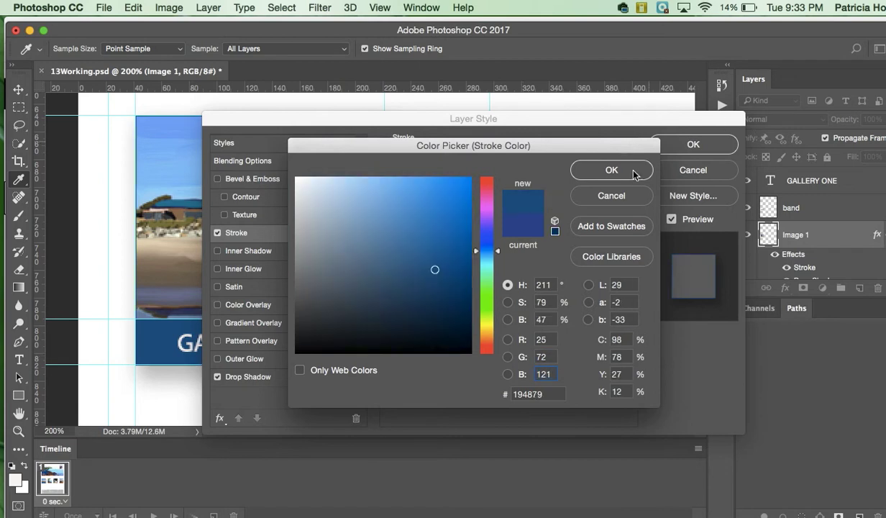
pyautogui.click(634, 175)
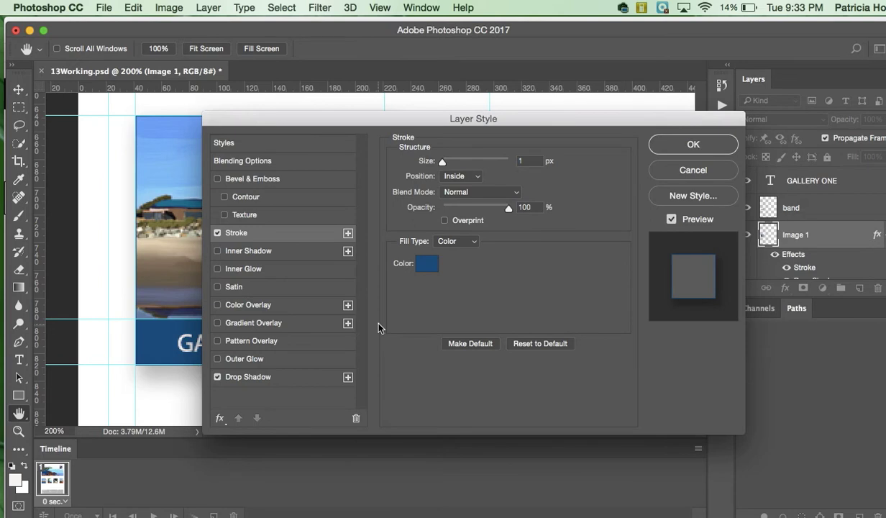
# Apply the drop shadow and stroke, enlarge the Layers panel, and select the GALLERY ONE layer.
pyautogui.click(697, 144)
pyautogui.press('v')
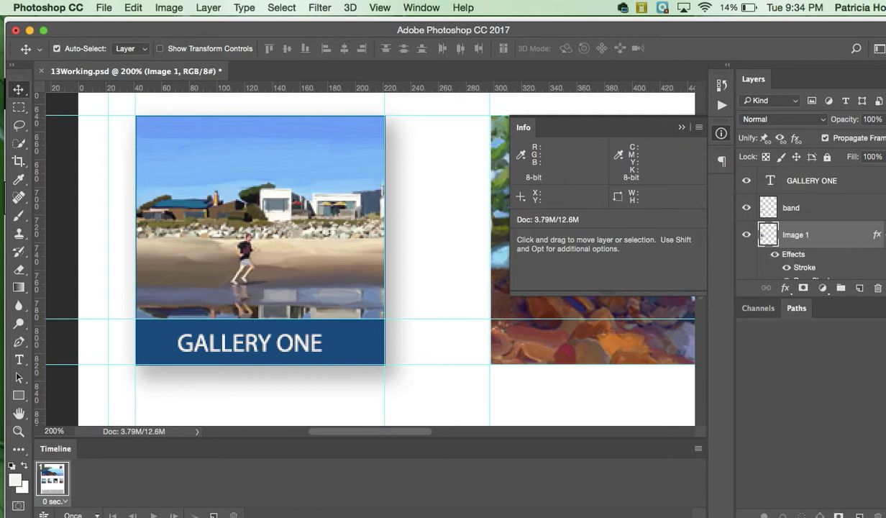
pyautogui.moveTo(805, 300); pyautogui.dragTo(805, 430)
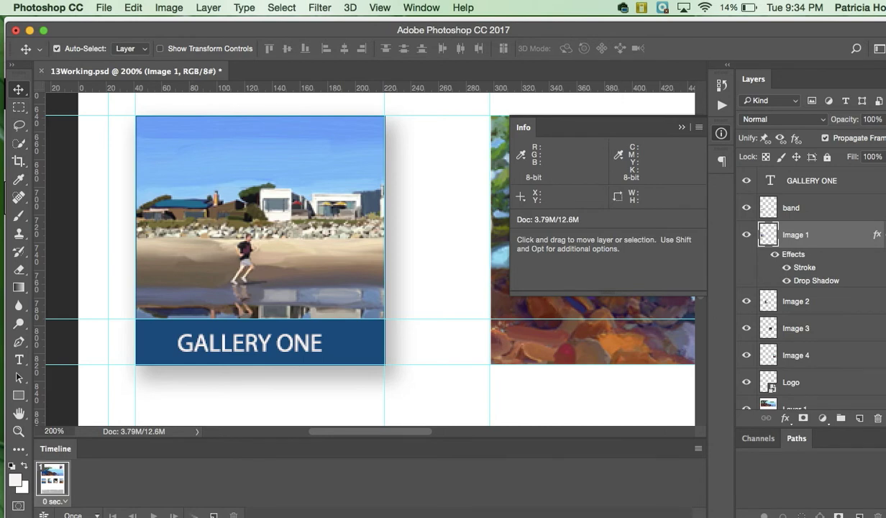
pyautogui.scroll(3, 806, 288)
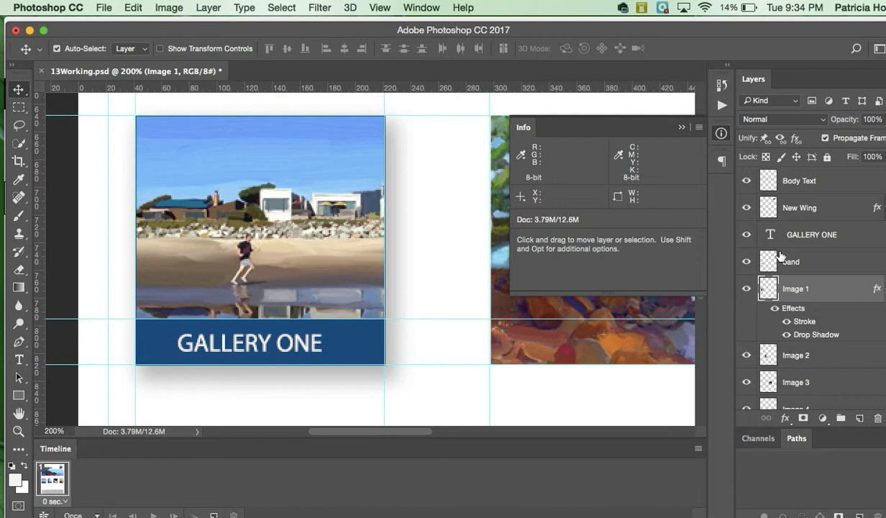
pyautogui.click(797, 237)
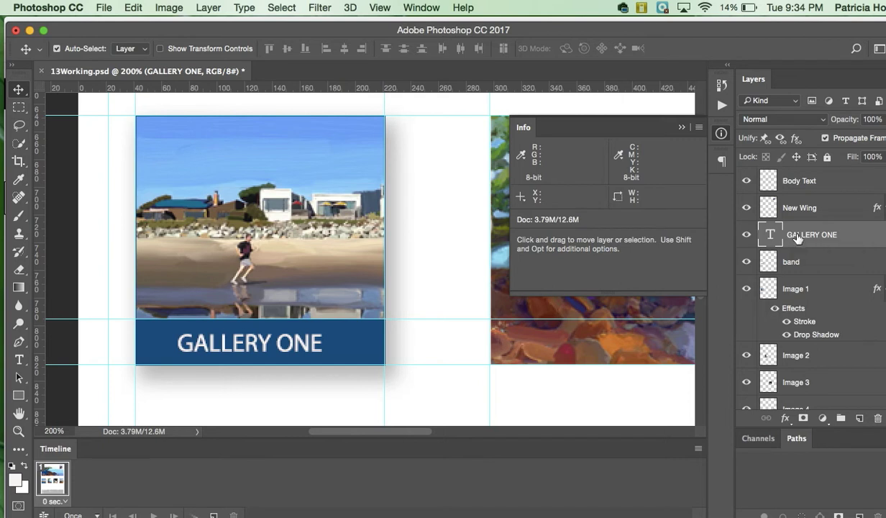
# Select GALLERY ONE, band and Image 1 and group them with Layer > Group Layers.
pyautogui.keyDown('shift'); pyautogui.click(808, 261); pyautogui.keyUp('shift')
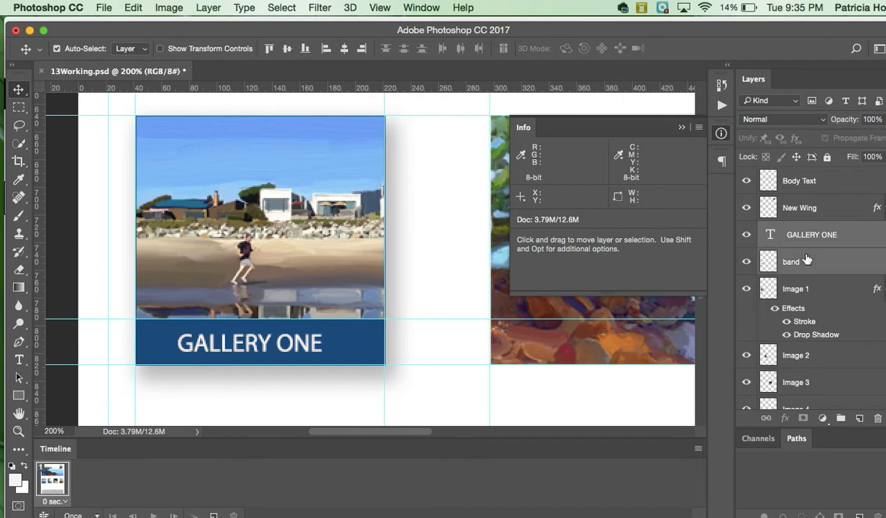
pyautogui.keyDown('shift'); pyautogui.click(815, 290); pyautogui.keyUp('shift')
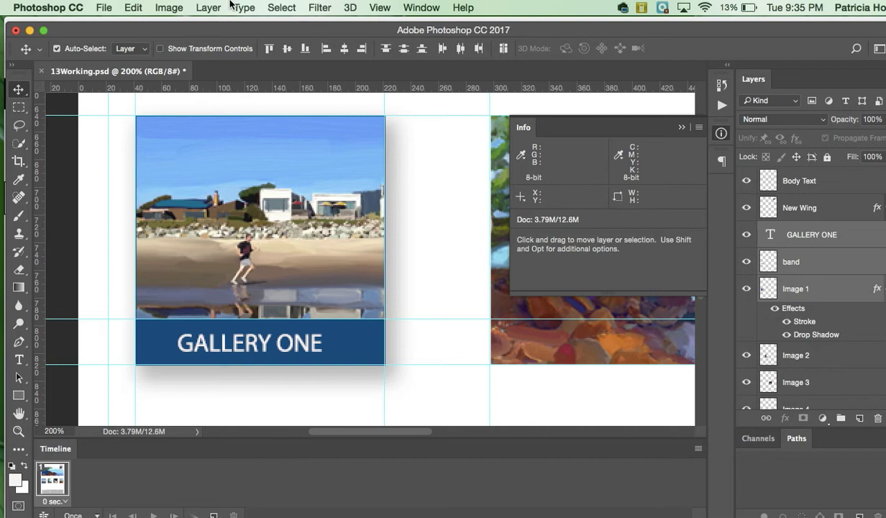
pyautogui.click(209, 7)
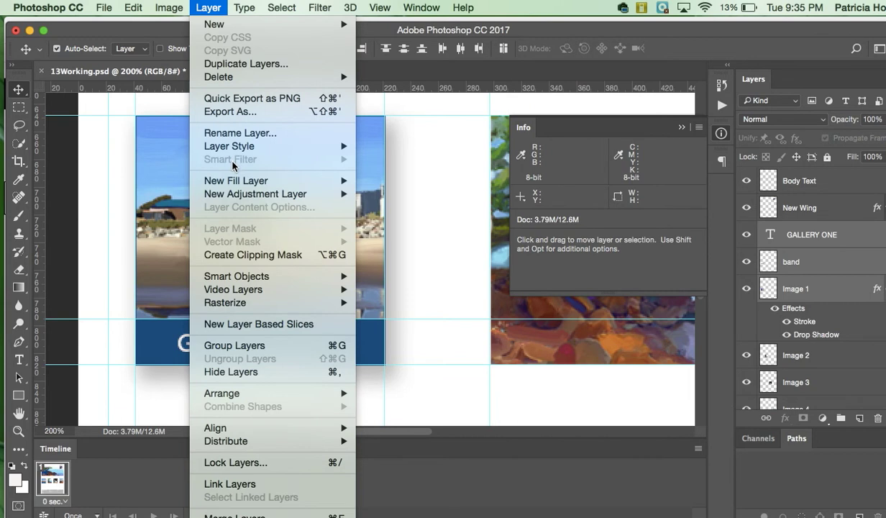
pyautogui.click(251, 349)
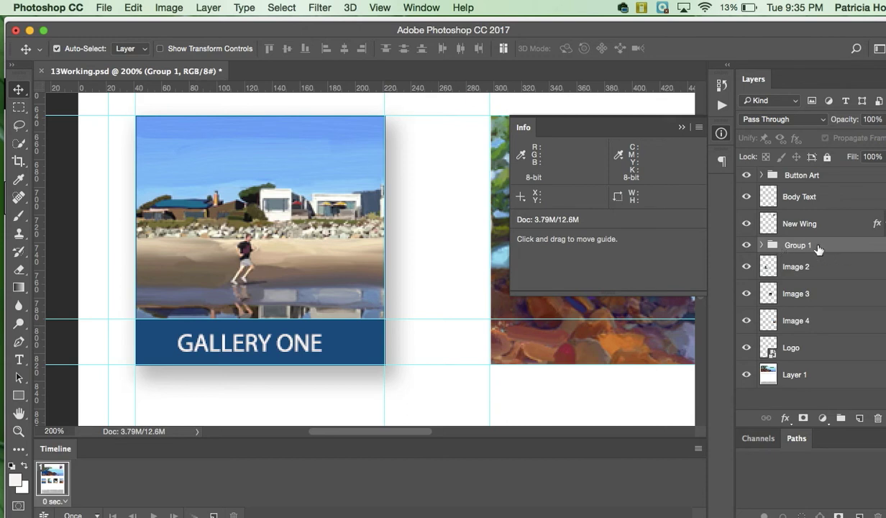
# Rename Group 1 to 'Gallery1', check its contents, and save 13Working.psd.
pyautogui.doubleClick(811, 245)
pyautogui.write('Gallery1')
pyautogui.press('Return')
pyautogui.click(761, 246)
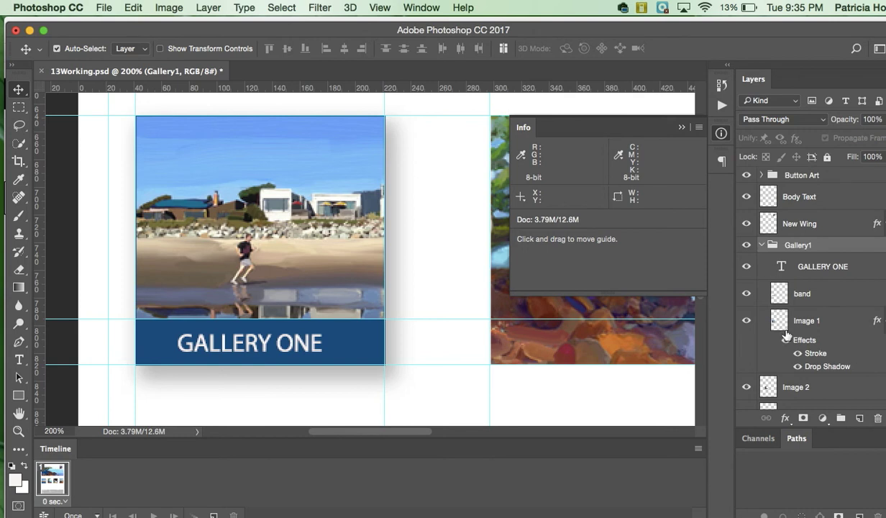
pyautogui.click(763, 246)
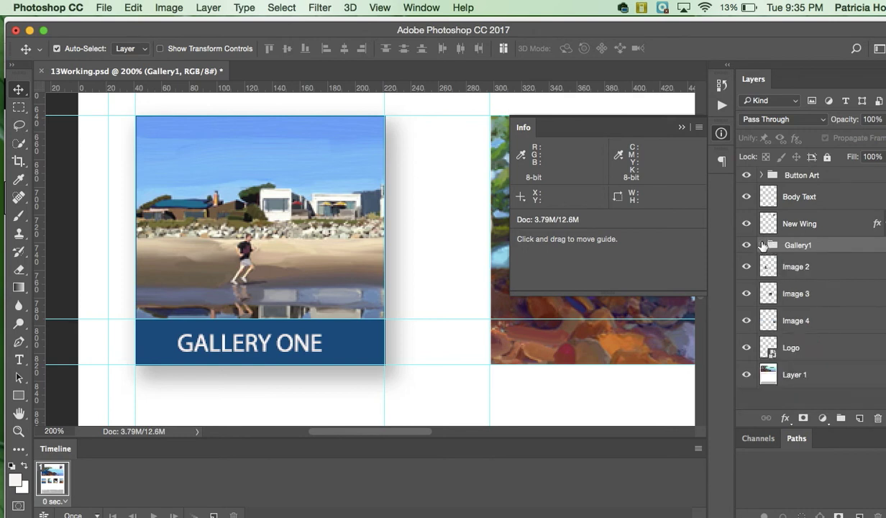
pyautogui.press('super+s')
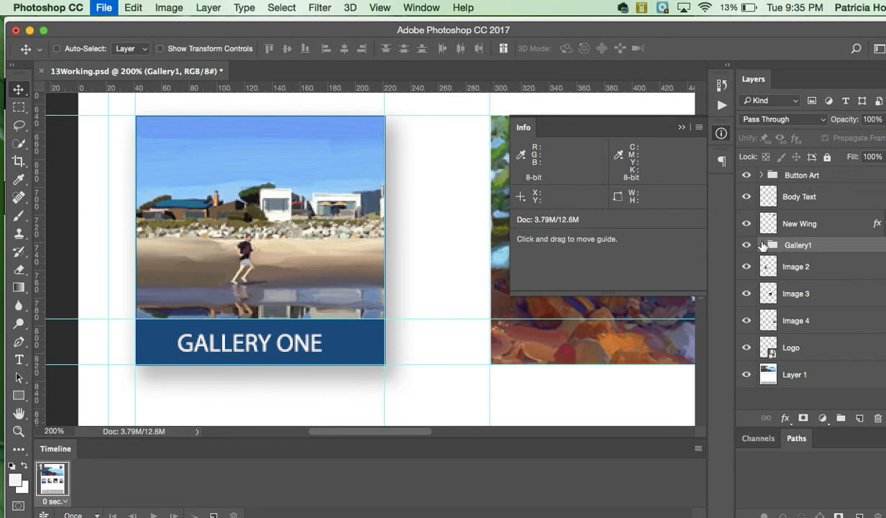